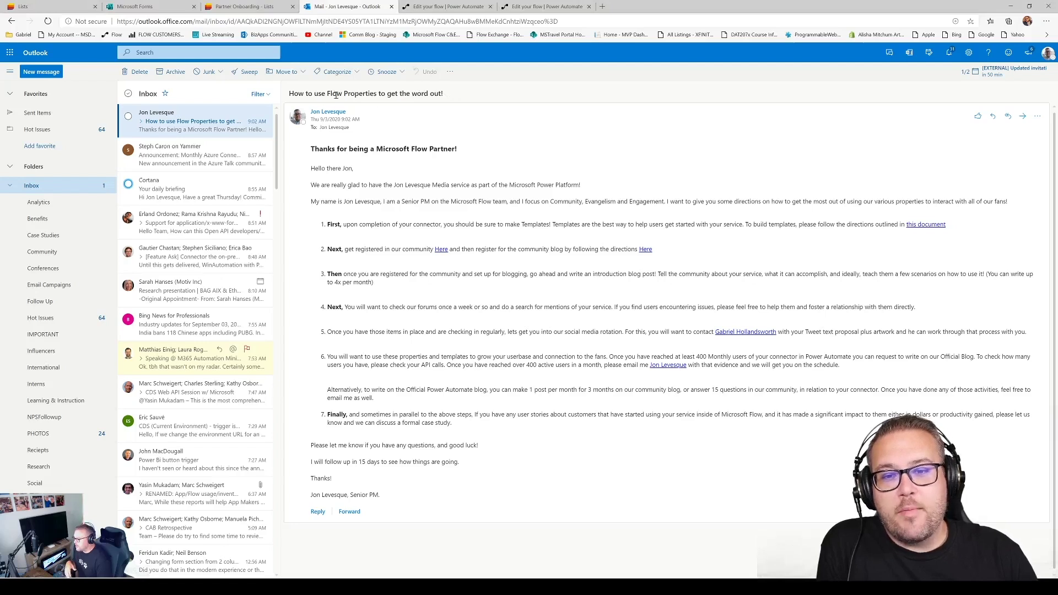
Highlight the welcome email's subject line, then switch to the Microsoft Forms page
{"action": "left_click_drag", "start_coordinate": [289, 94], "coordinate": [468, 90]}
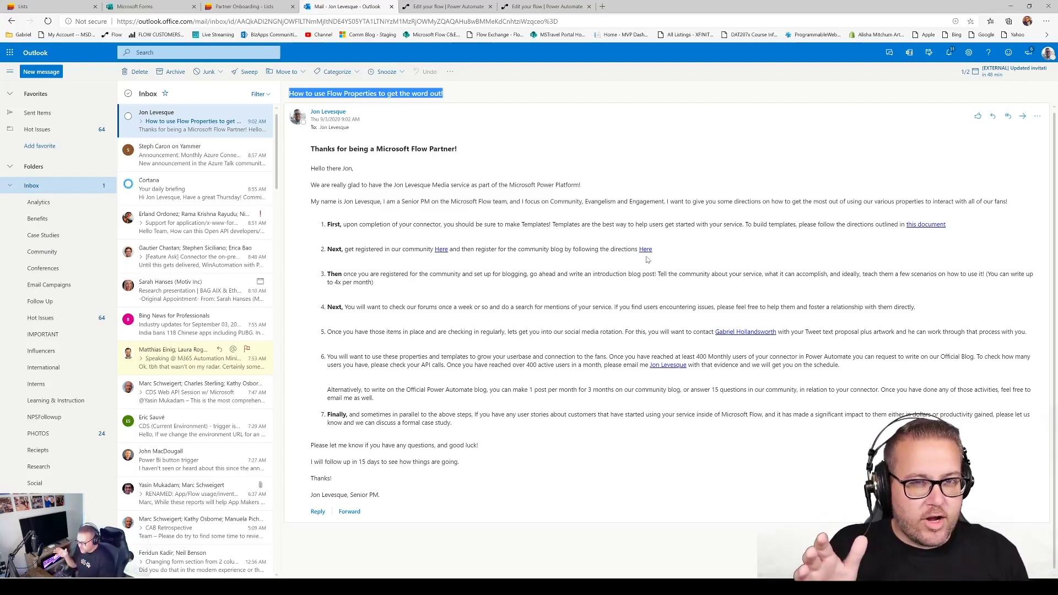
{"action": "left_click", "coordinate": [154, 9]}
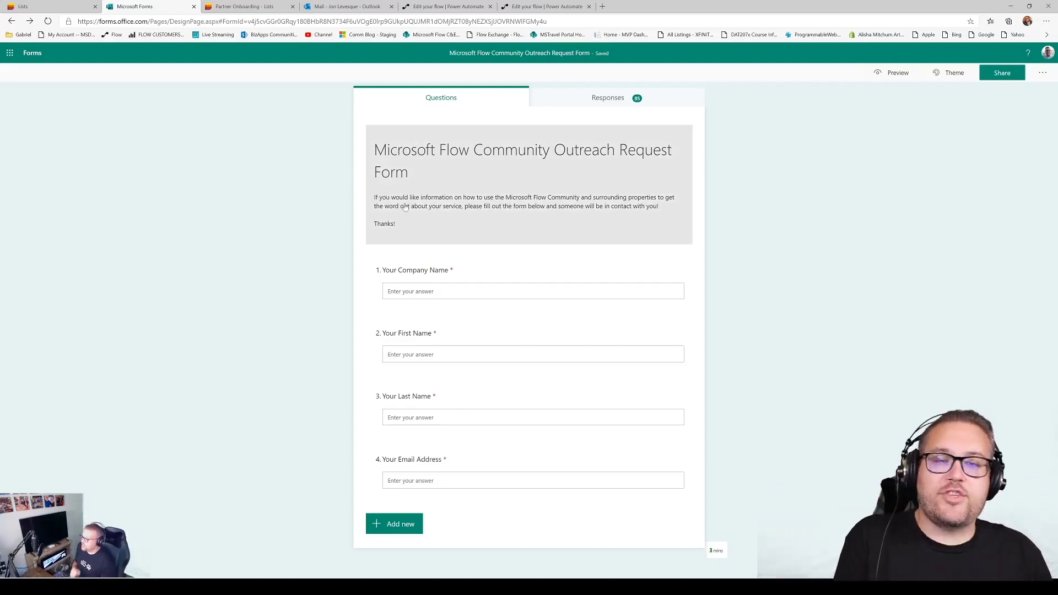
Go back to the partner welcome email in Outlook after reviewing the outreach form
{"action": "left_click", "coordinate": [346, 7]}
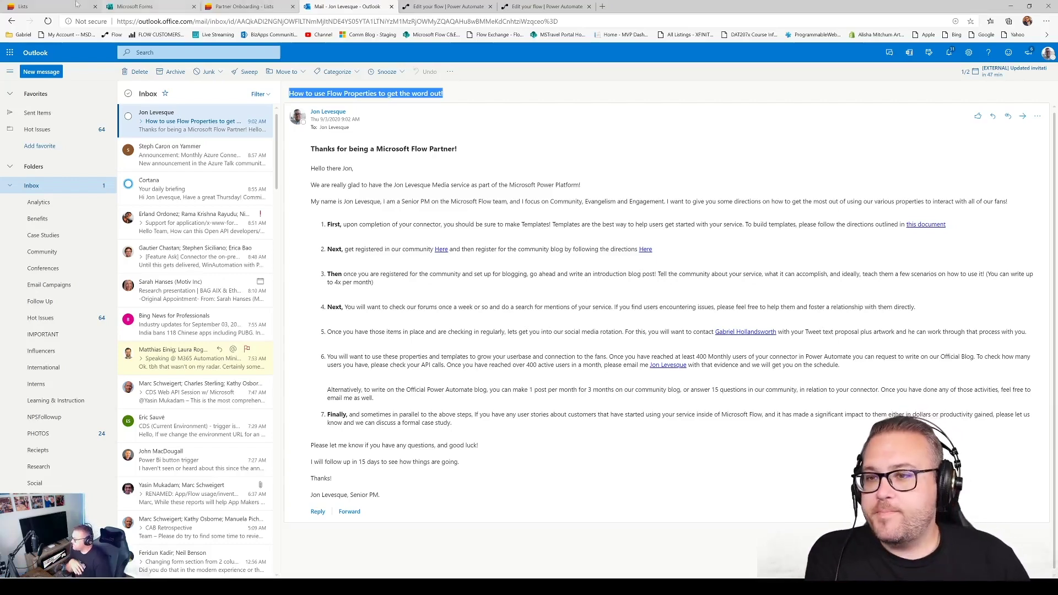
Switch to the Microsoft Lists home page showing Partner Onboarding and CAT best practice
{"action": "left_click", "coordinate": [22, 7]}
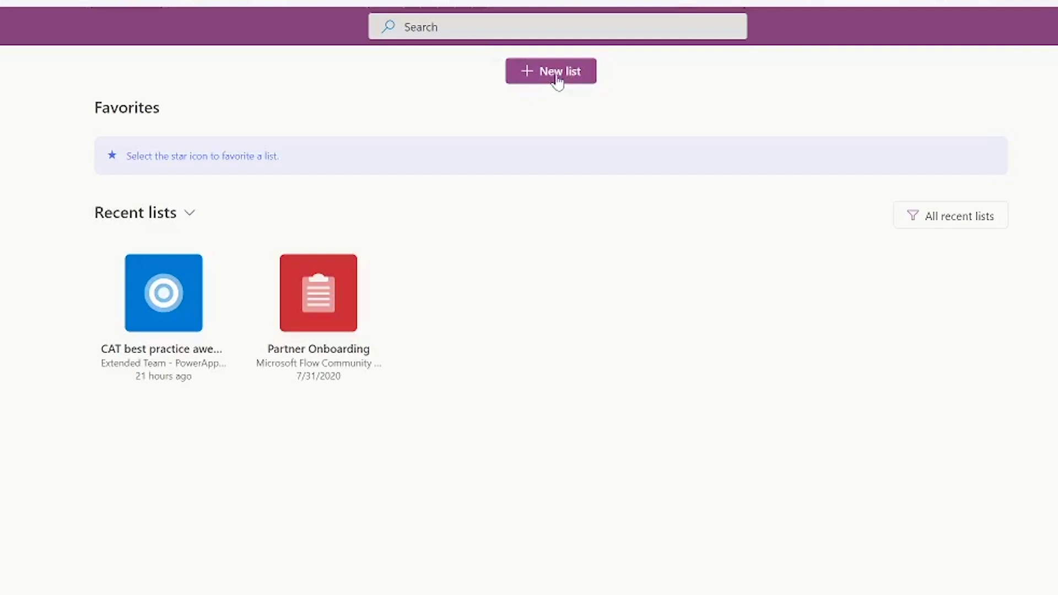
Start a new list from the Content scheduler template after previewing it
{"action": "left_click", "coordinate": [557, 79]}
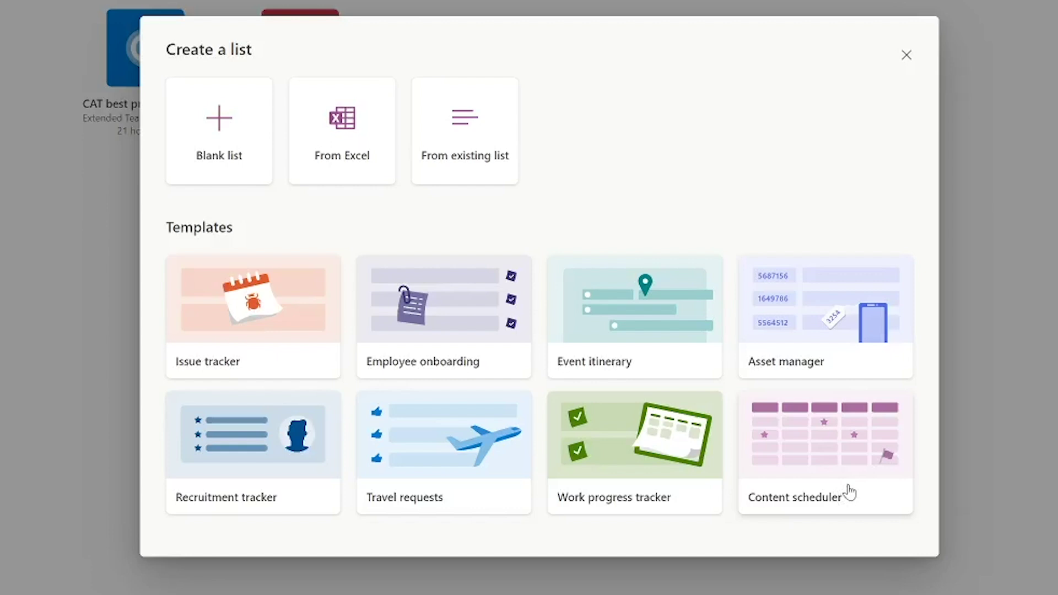
{"action": "left_click", "coordinate": [850, 492]}
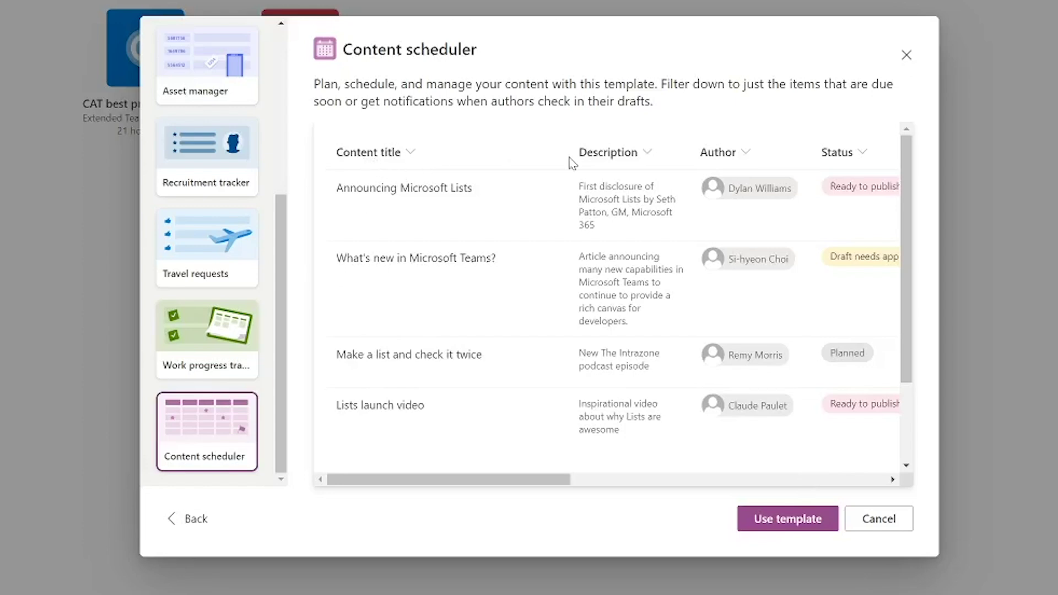
{"action": "left_click_drag", "start_coordinate": [436, 483], "coordinate": [783, 480]}
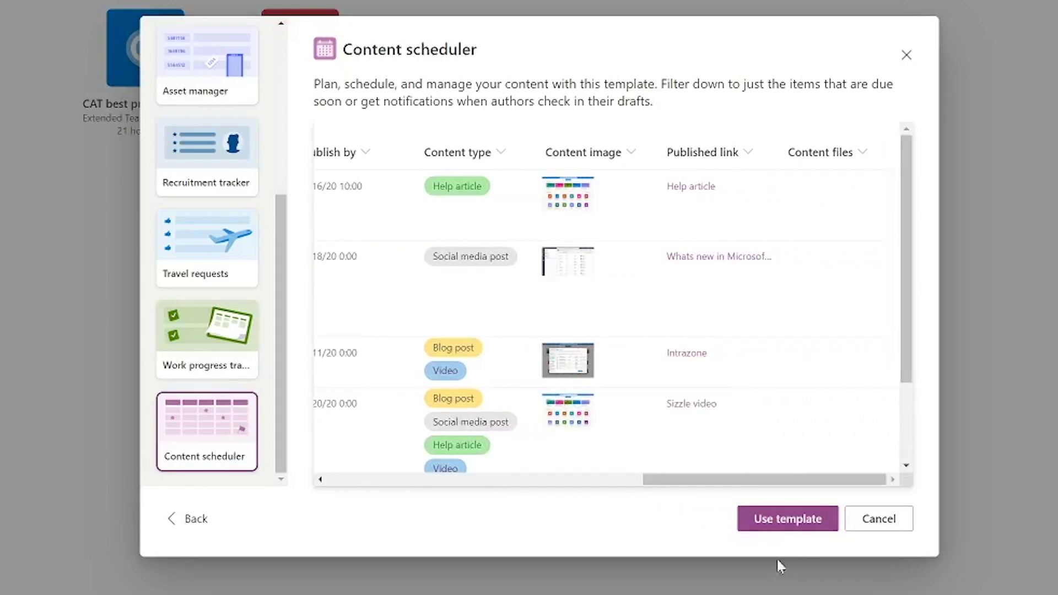
{"action": "left_click", "coordinate": [777, 528]}
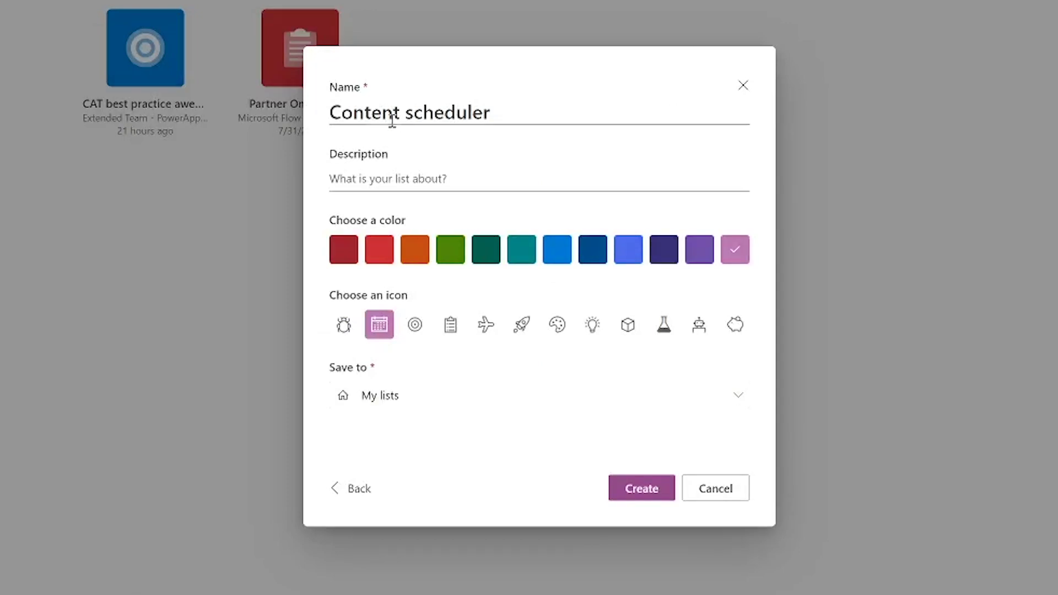
Create the Content scheduler list in My lists with the description 'jon videos'
{"action": "left_click", "coordinate": [420, 180]}
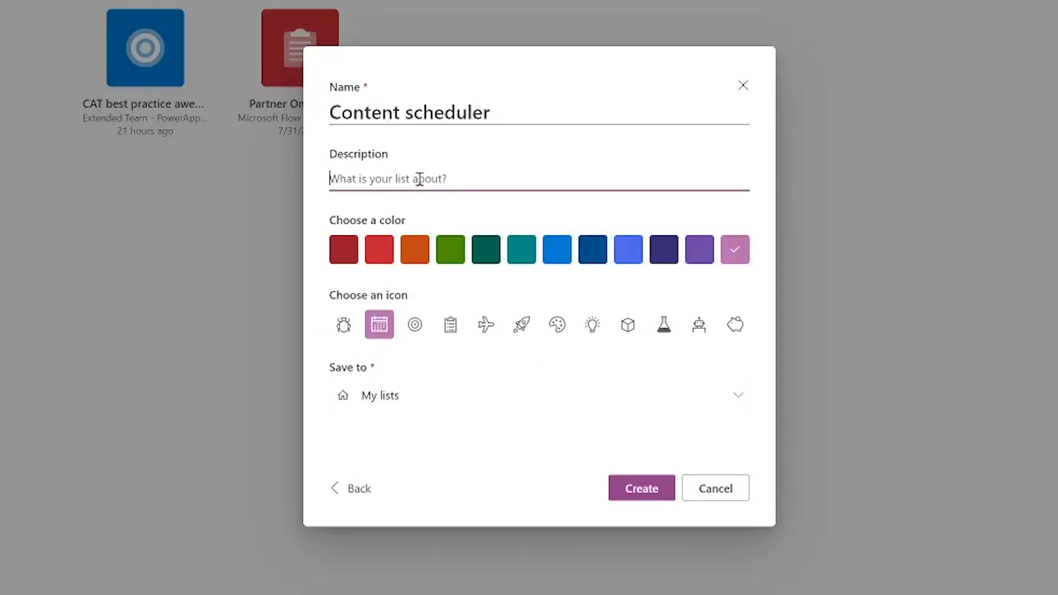
{"action": "type", "text": "jon videos"}
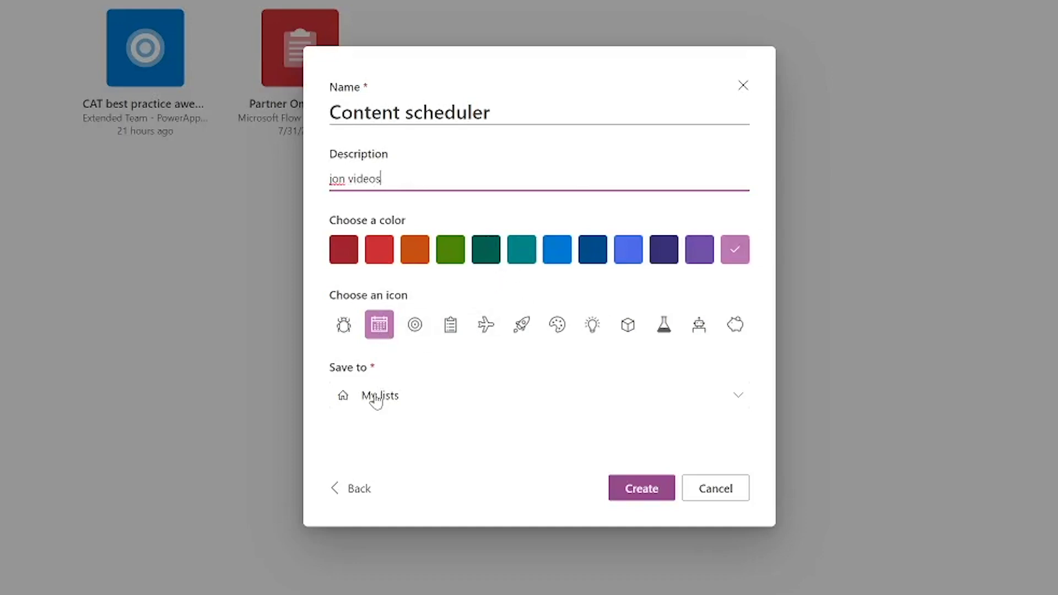
{"action": "left_click", "coordinate": [652, 497]}
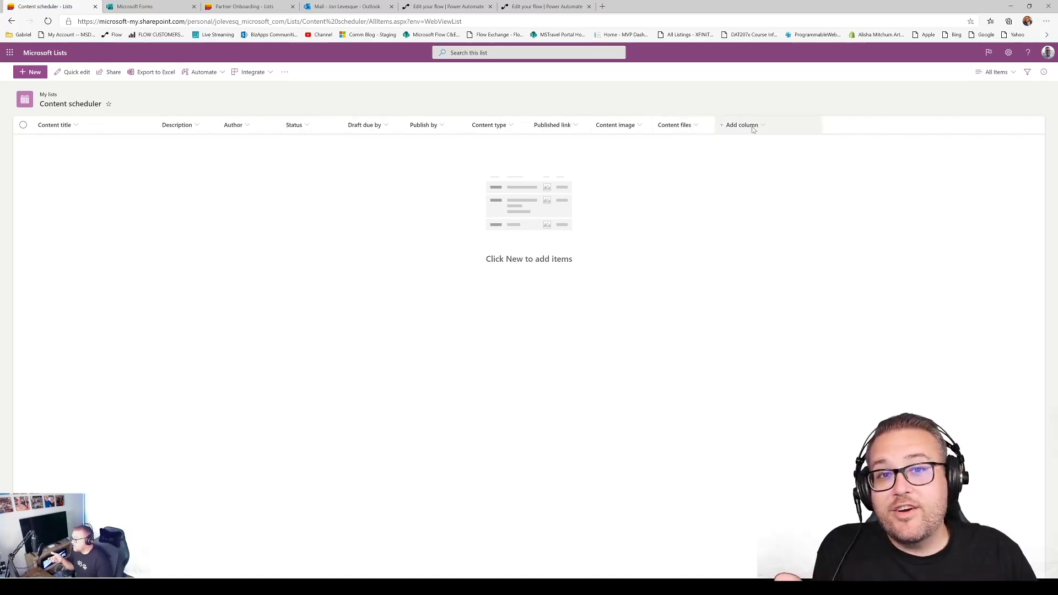
Add a Single line of text column named 'Published' to the Content scheduler list
{"action": "left_click", "coordinate": [753, 129]}
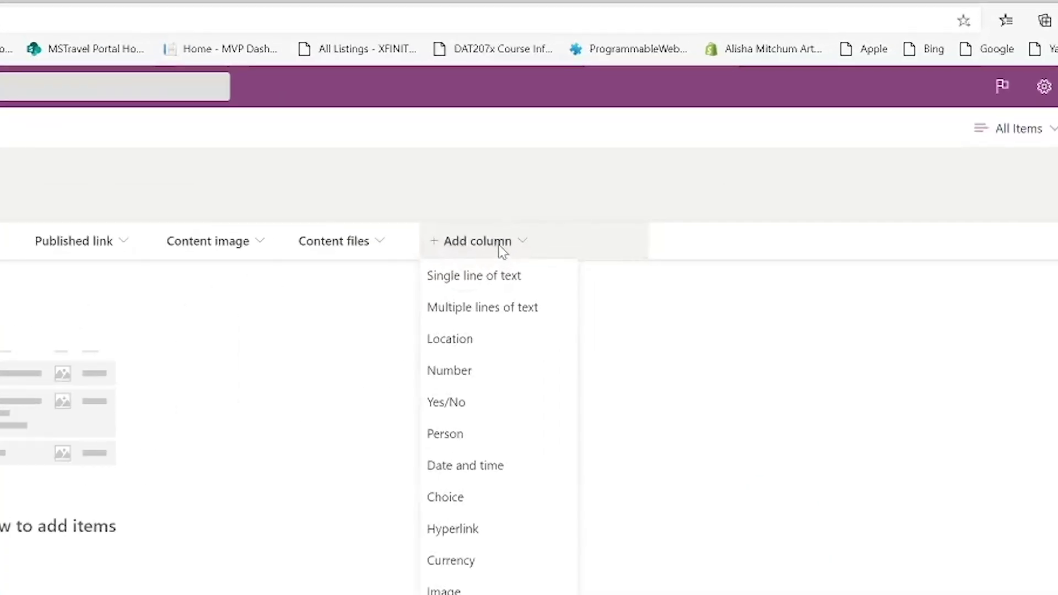
{"action": "left_click", "coordinate": [481, 283]}
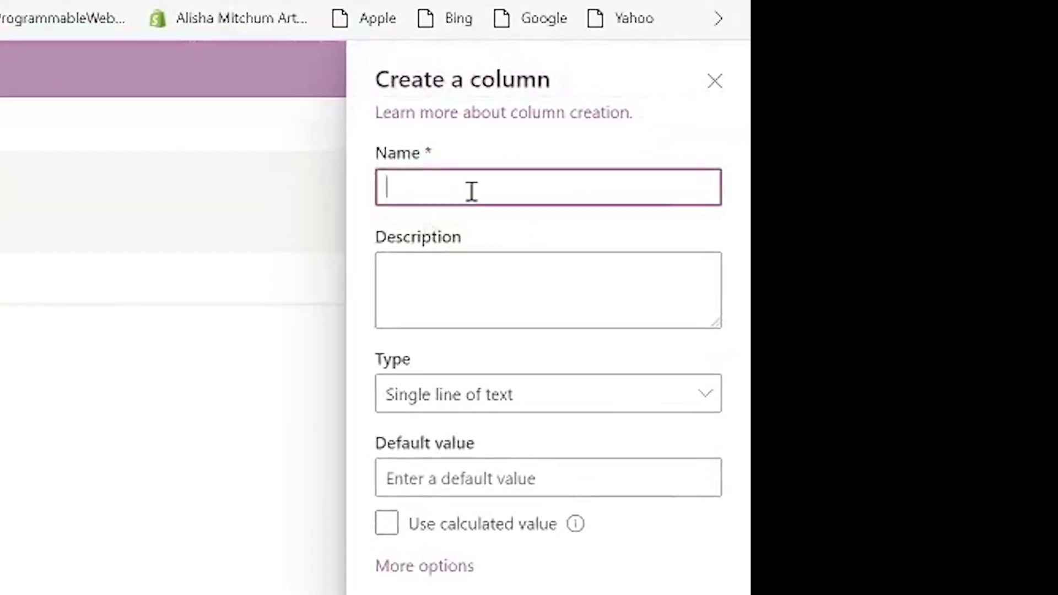
{"action": "type", "text": "Published"}
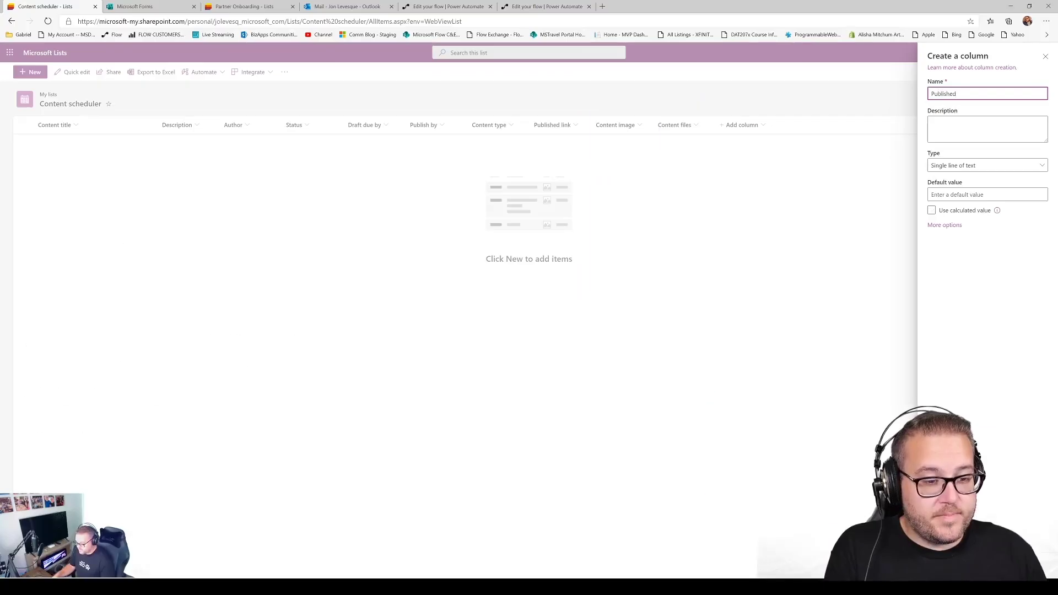
{"action": "key", "text": "Return"}
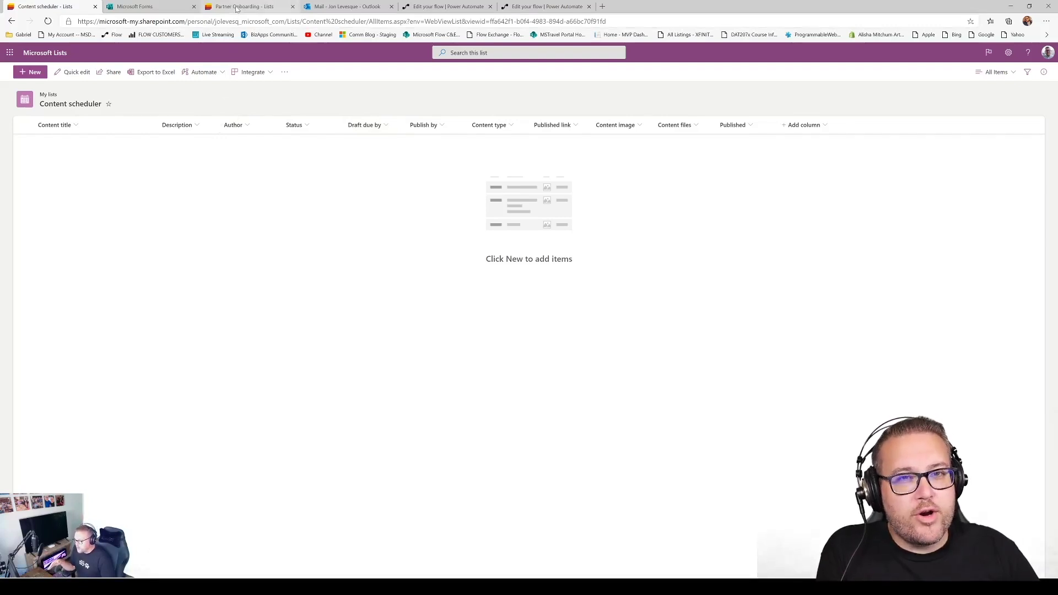
Check the Partner Onboarding list's Date Added and Follow Up Date columns, then return to the outreach form
{"action": "left_click", "coordinate": [237, 8]}
{"action": "mouse_move", "coordinate": [319, 90]}
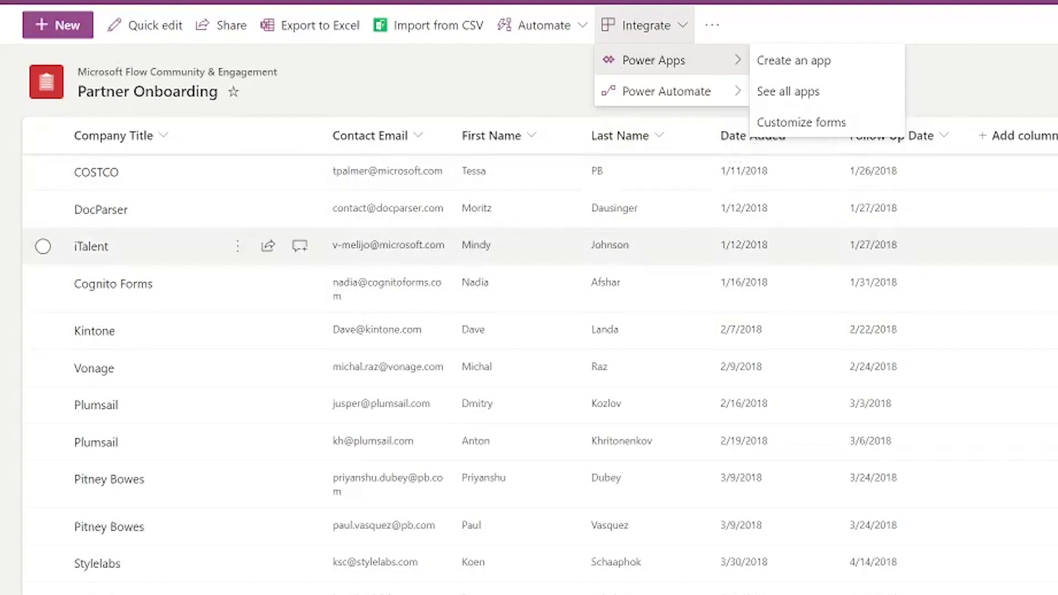
{"action": "key", "text": "Escape"}
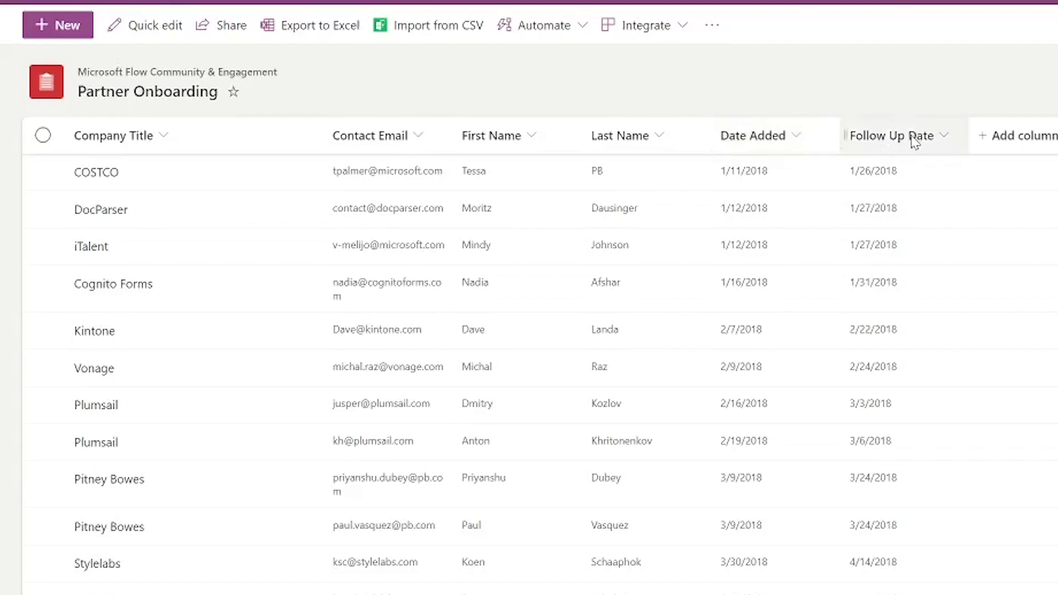
{"action": "left_click", "coordinate": [135, 7]}
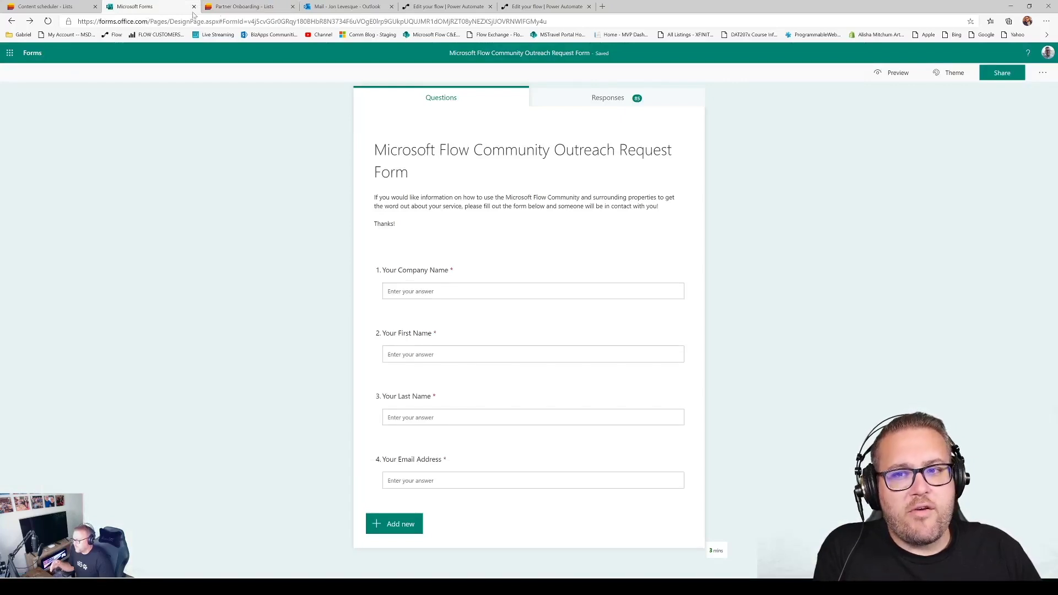
Switch back to the Partner Onboarding list in Microsoft Lists
{"action": "left_click", "coordinate": [220, 8]}
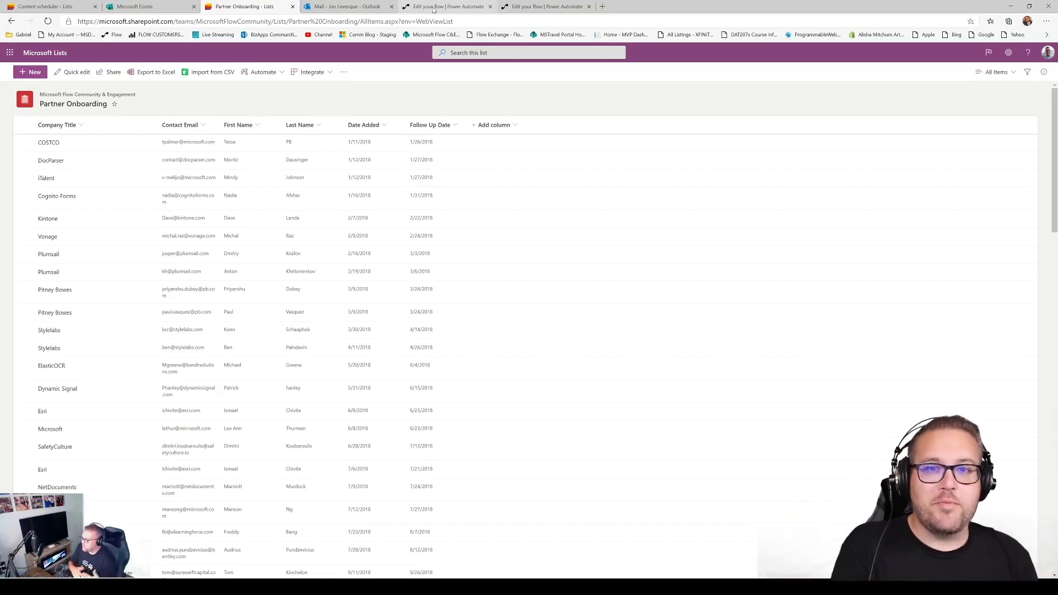
Switch to the Power Automate flow that creates Partner Onboarding items from form responses
{"action": "left_click", "coordinate": [433, 7]}
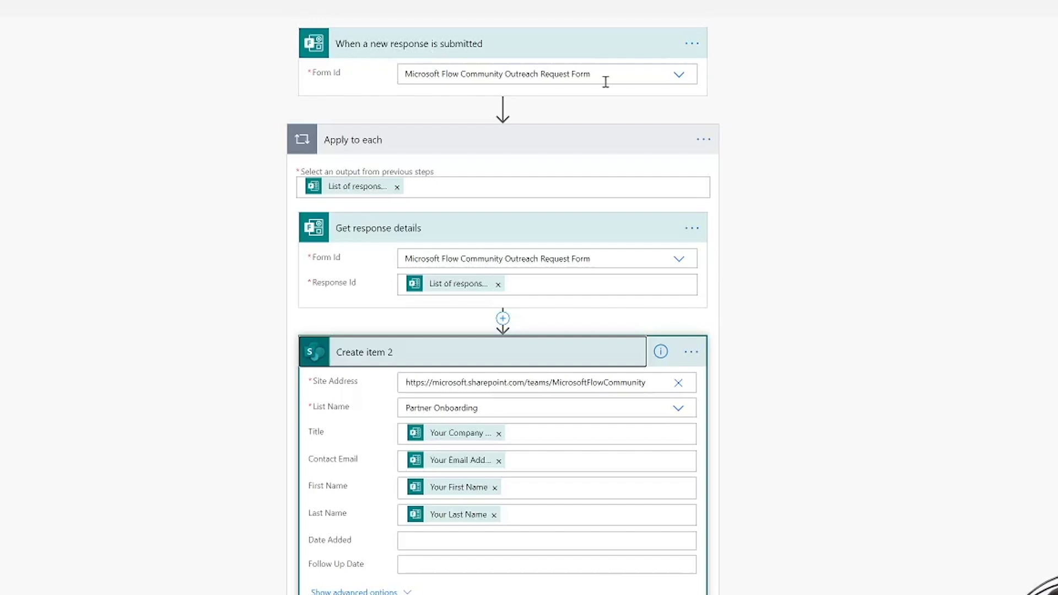
Confirm the trigger's form selection unchanged and open the insert-step options below the form trigger
{"action": "left_click", "coordinate": [679, 76]}
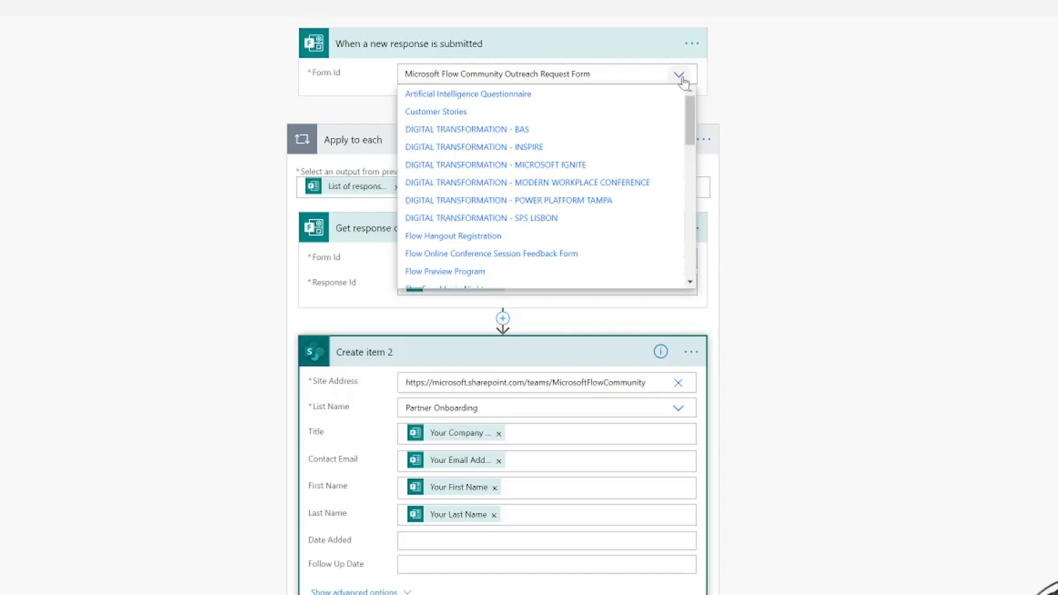
{"action": "left_click", "coordinate": [851, 86]}
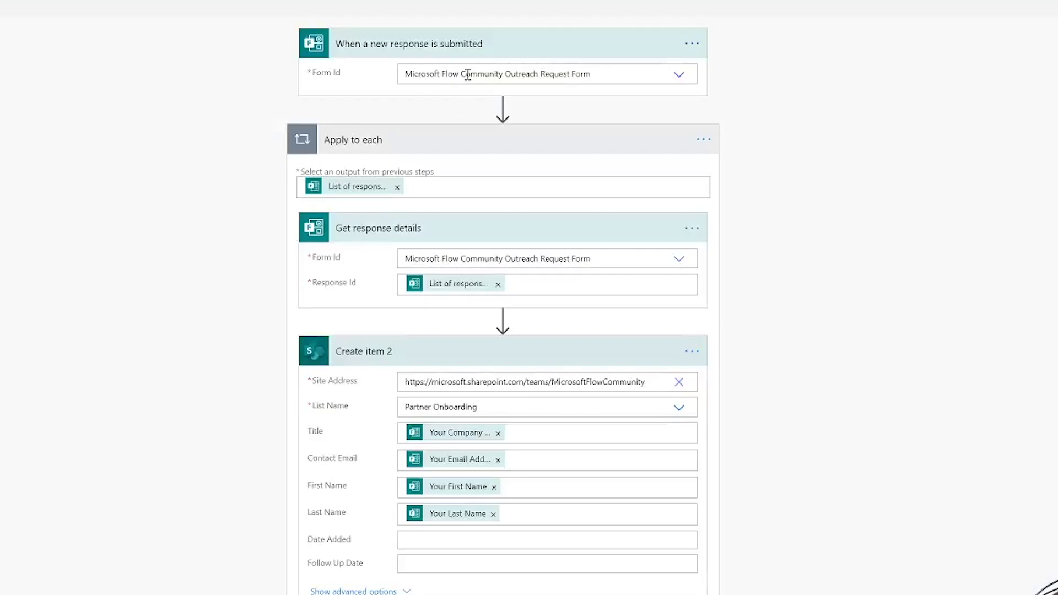
{"action": "mouse_move", "coordinate": [503, 107]}
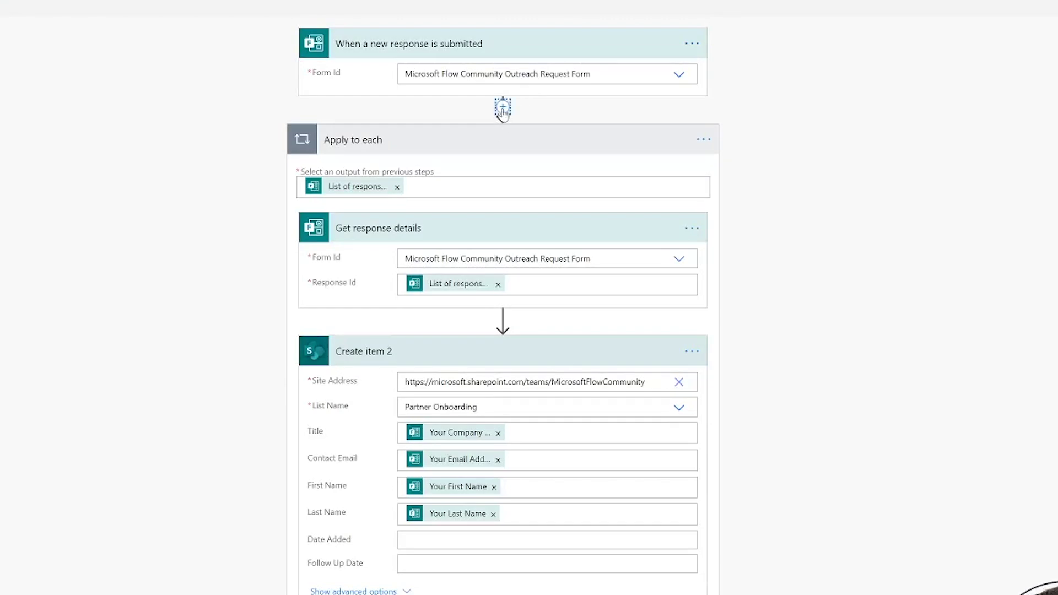
{"action": "left_click", "coordinate": [503, 108]}
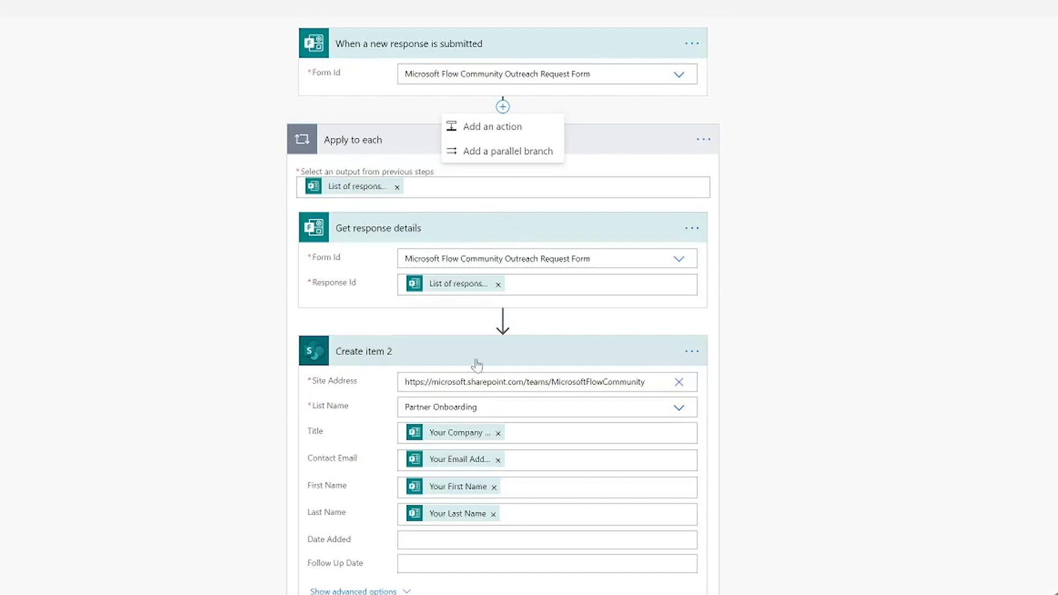
Insert a new action above Create item 2 and search the actions for 'create item'
{"action": "left_click", "coordinate": [503, 318]}
{"action": "left_click", "coordinate": [497, 345]}
{"action": "left_click", "coordinate": [410, 283]}
{"action": "type", "text": "create item"}
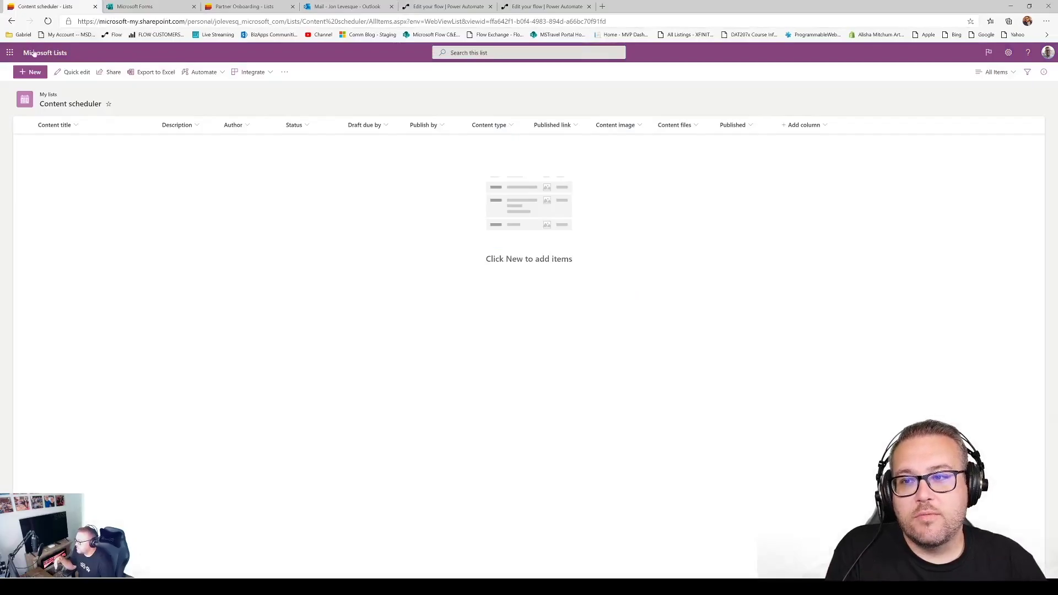
Pass through the outreach request form and return to the flow being edited
{"action": "left_click", "coordinate": [142, 7]}
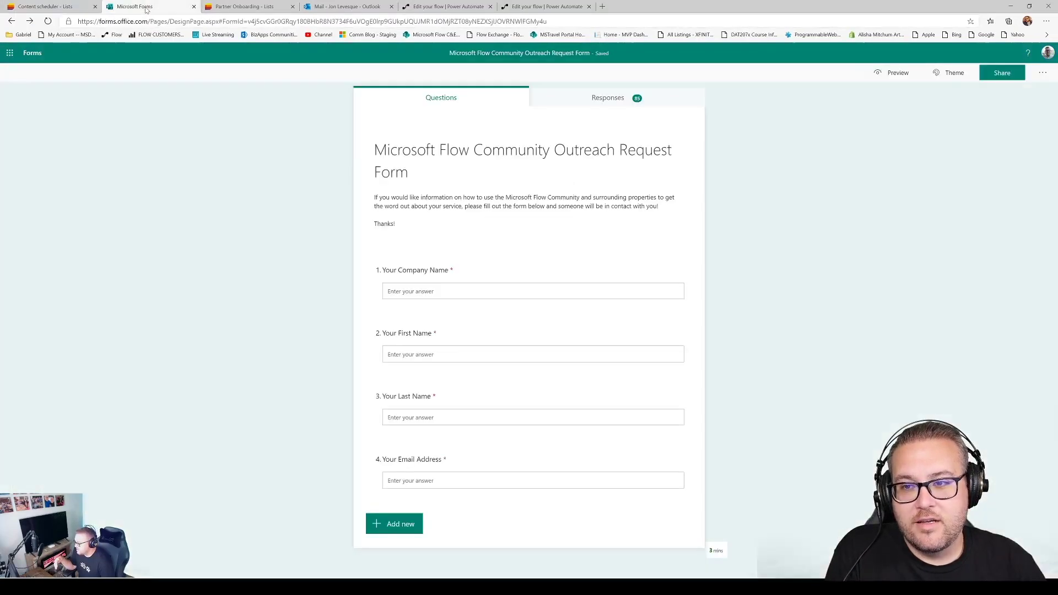
{"action": "left_click", "coordinate": [450, 7]}
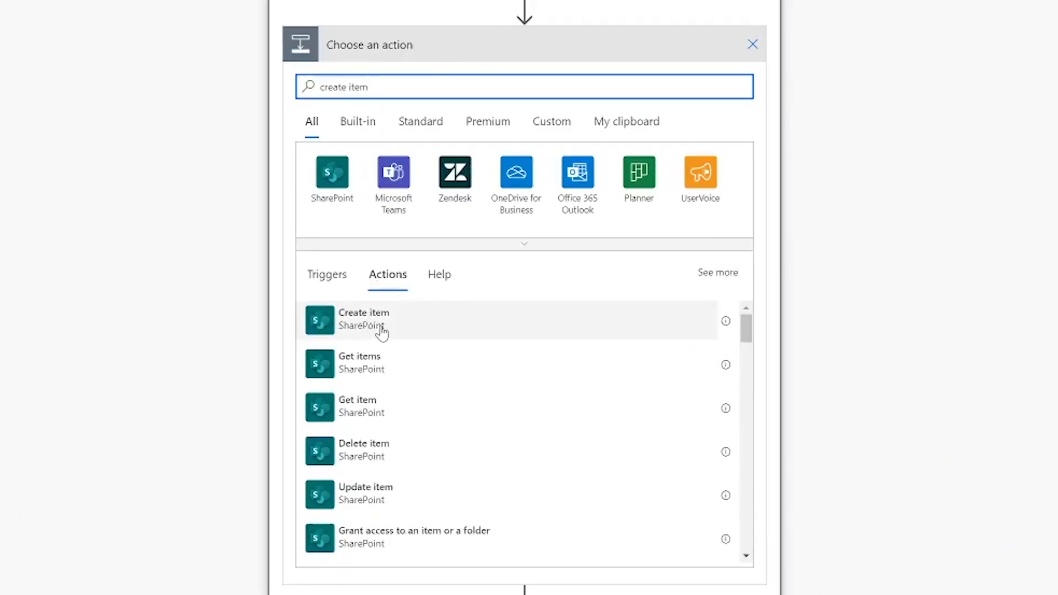
Add a SharePoint Create item action and map Create item 2's Title to the company name answer
{"action": "left_click", "coordinate": [382, 331]}
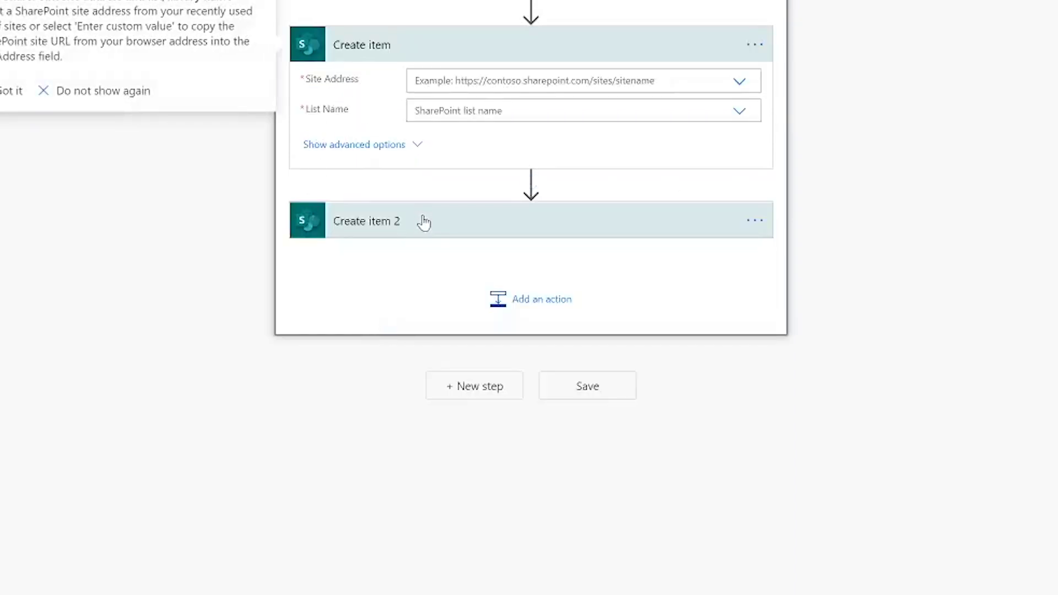
{"action": "left_click", "coordinate": [424, 222]}
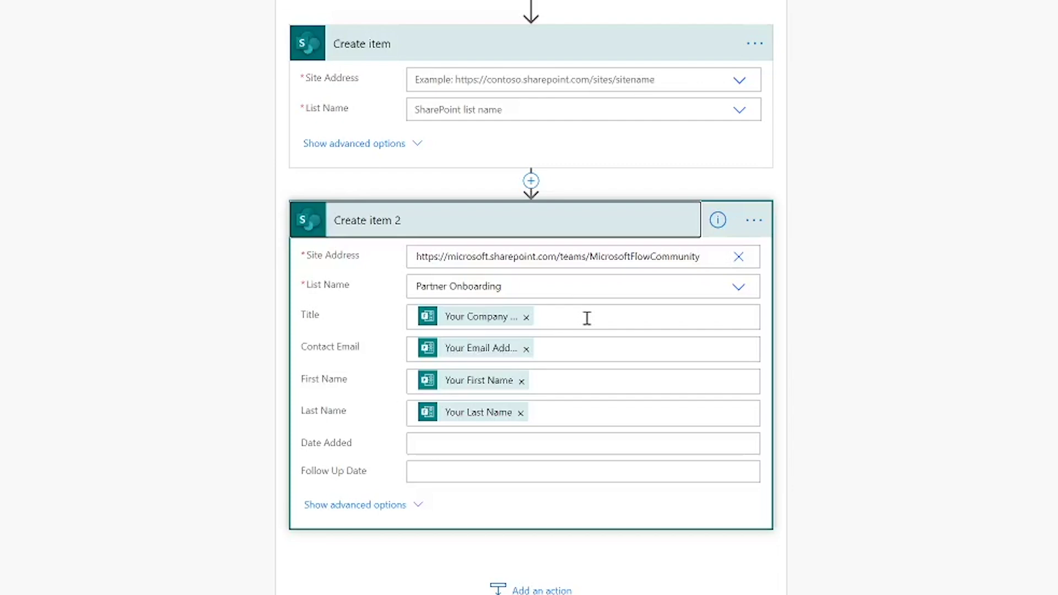
{"action": "left_click", "coordinate": [525, 323]}
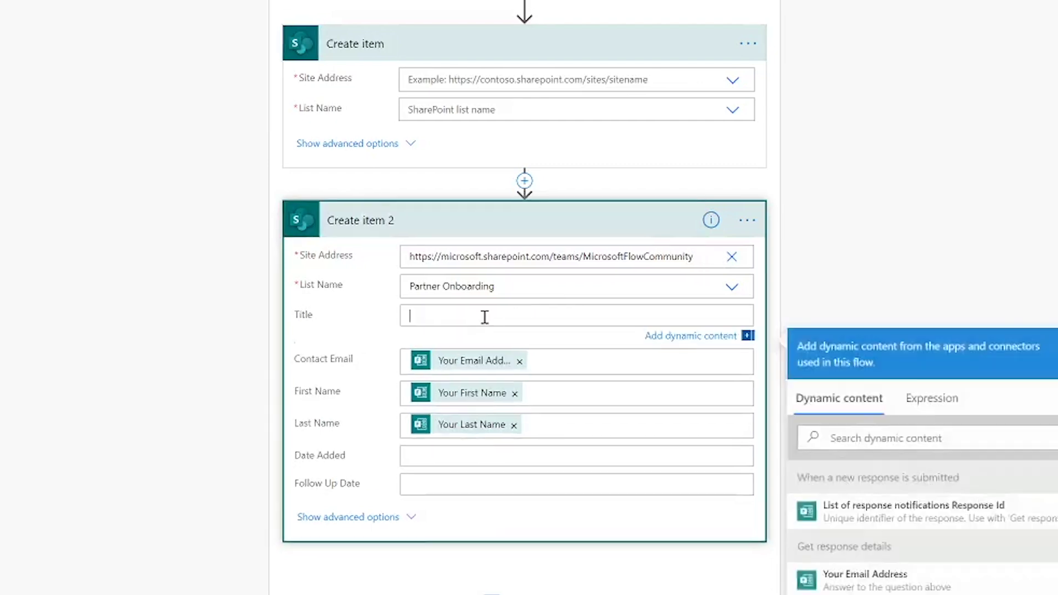
{"action": "scroll", "coordinate": [926, 524], "scroll_direction": "down", "scroll_amount": 2}
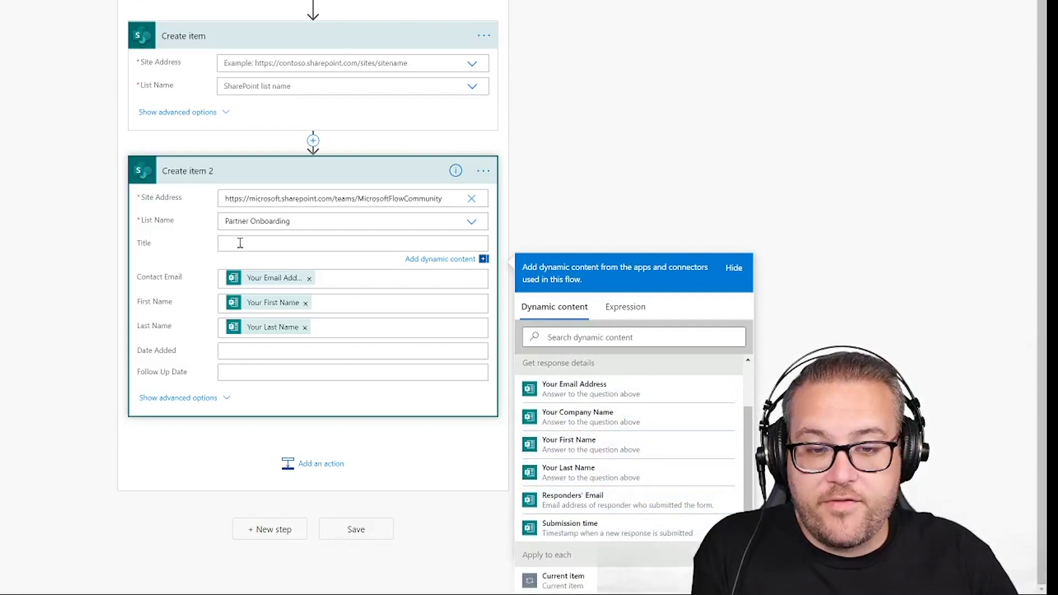
{"action": "left_click", "coordinate": [590, 423]}
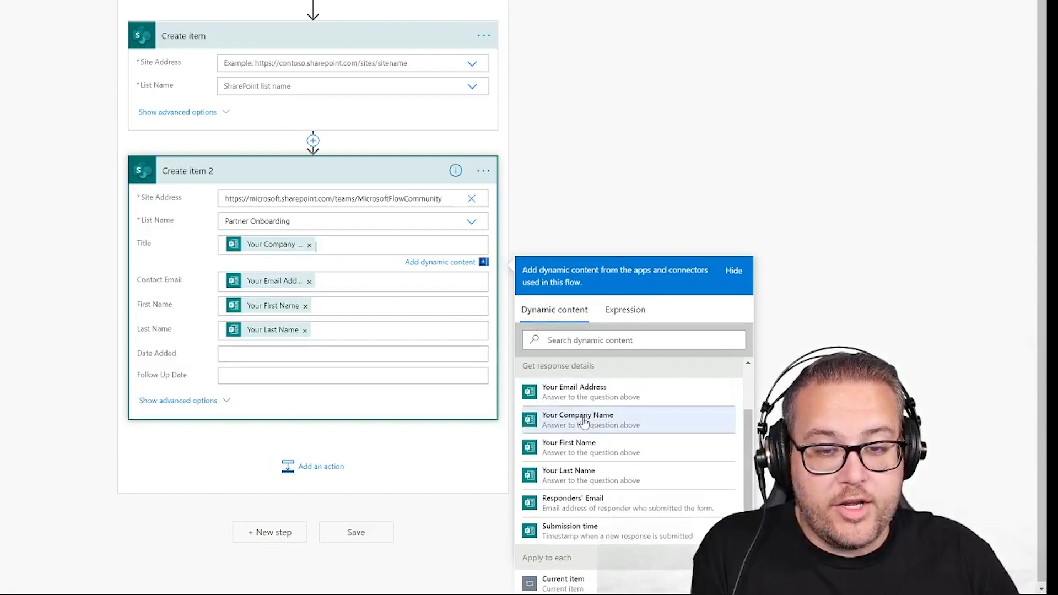
Map Create item 2's Contact Email to the email address form answer
{"action": "left_click", "coordinate": [309, 281]}
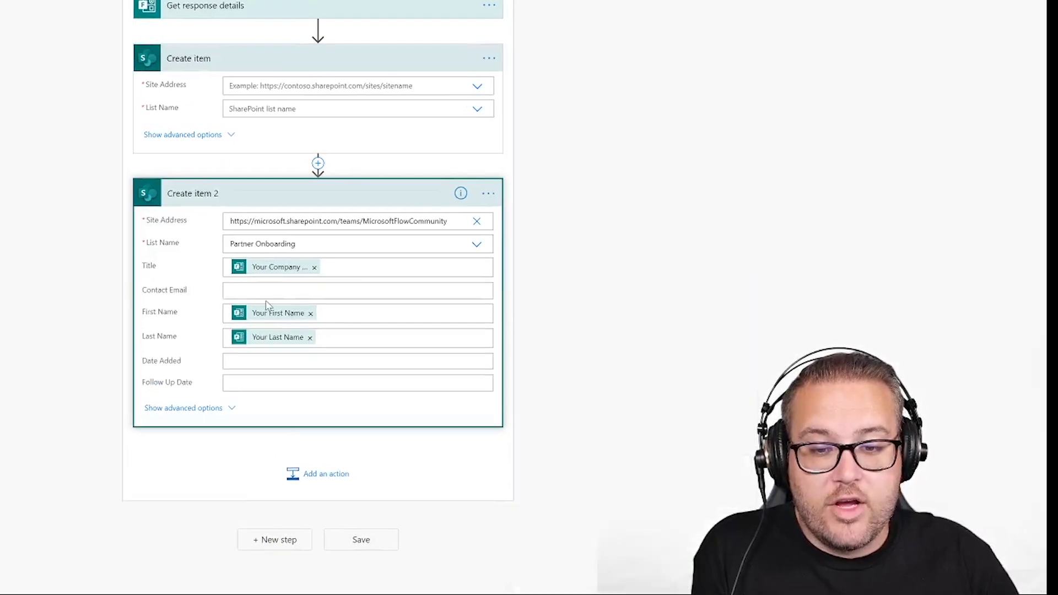
{"action": "left_click", "coordinate": [268, 291]}
{"action": "scroll", "coordinate": [680, 442], "scroll_direction": "down", "scroll_amount": 1}
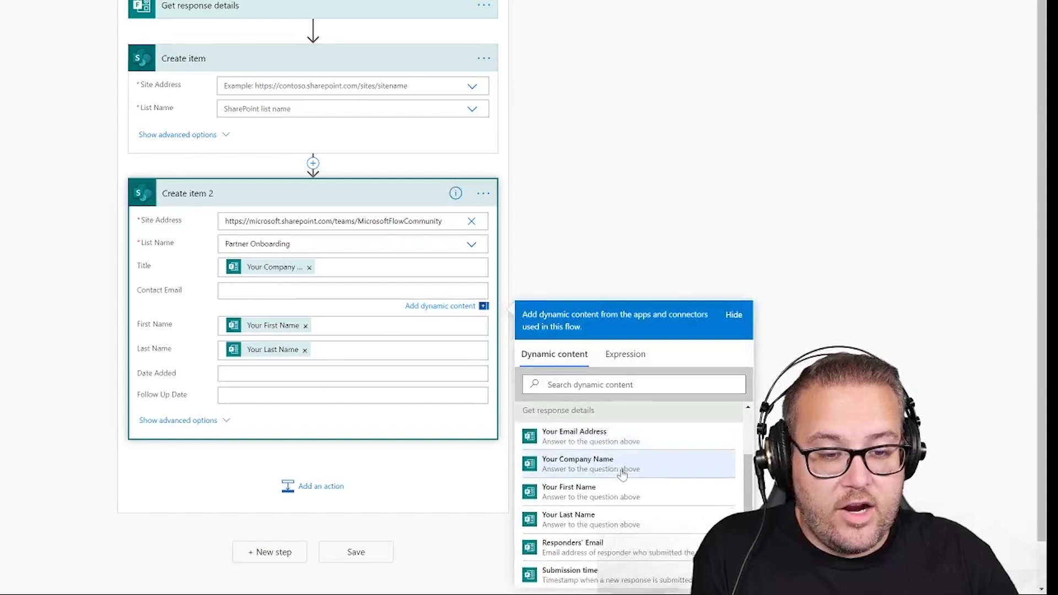
{"action": "left_click", "coordinate": [576, 436]}
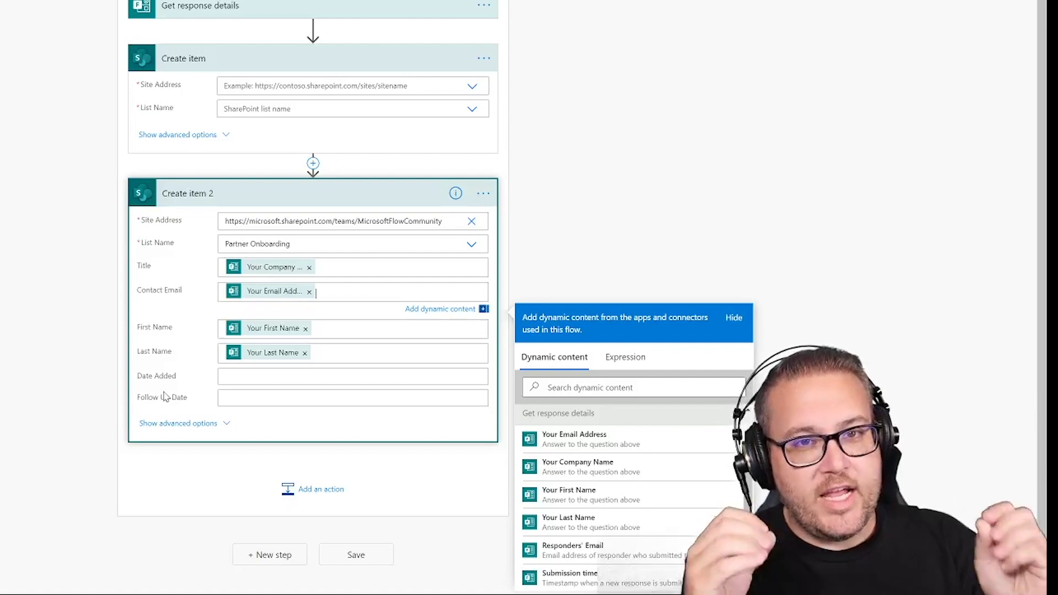
{"action": "left_click", "coordinate": [924, 18]}
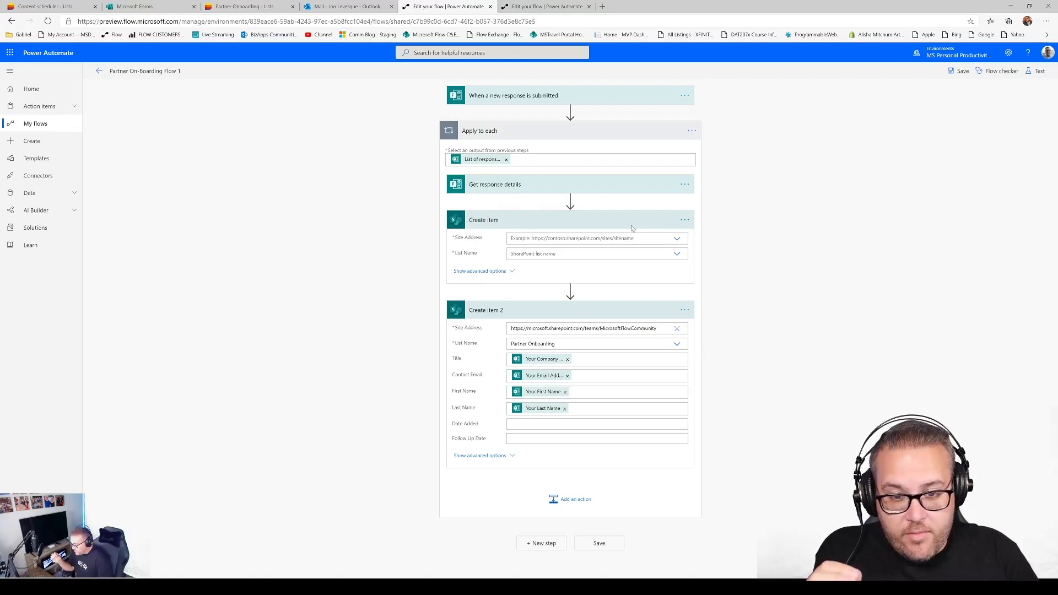
{"action": "left_click", "coordinate": [685, 220]}
Delete the empty Create item action, confirm with OK, and bring up the outreach request form
{"action": "left_click", "coordinate": [718, 324]}
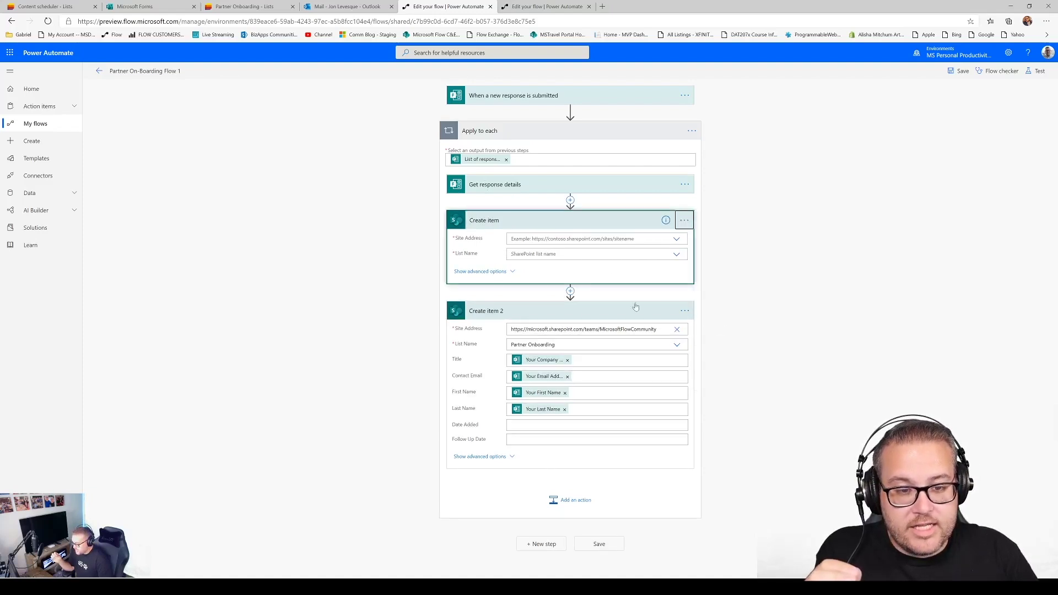
{"action": "left_click", "coordinate": [532, 331]}
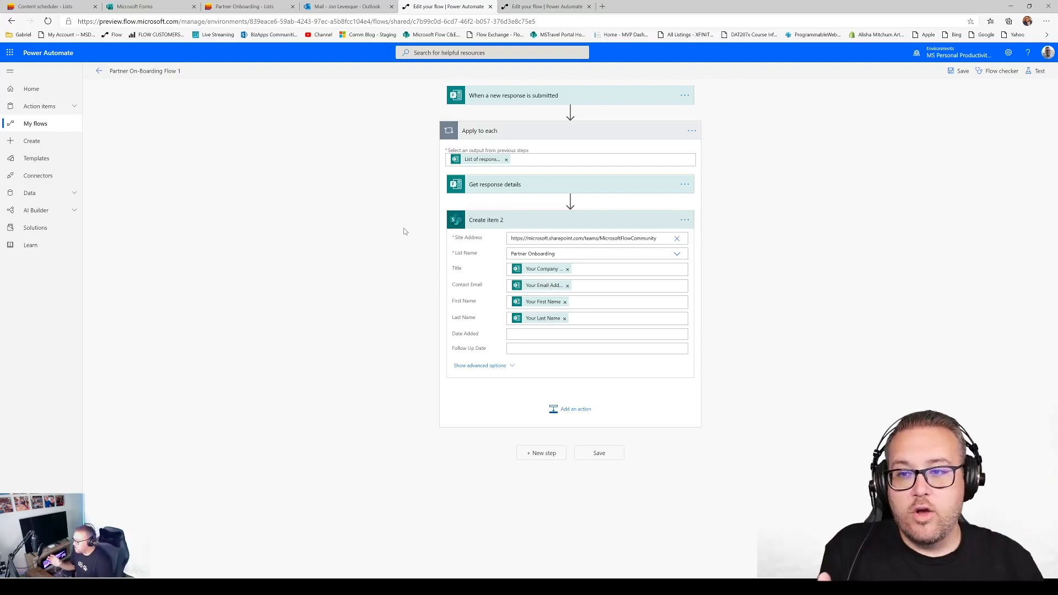
{"action": "left_click", "coordinate": [136, 7]}
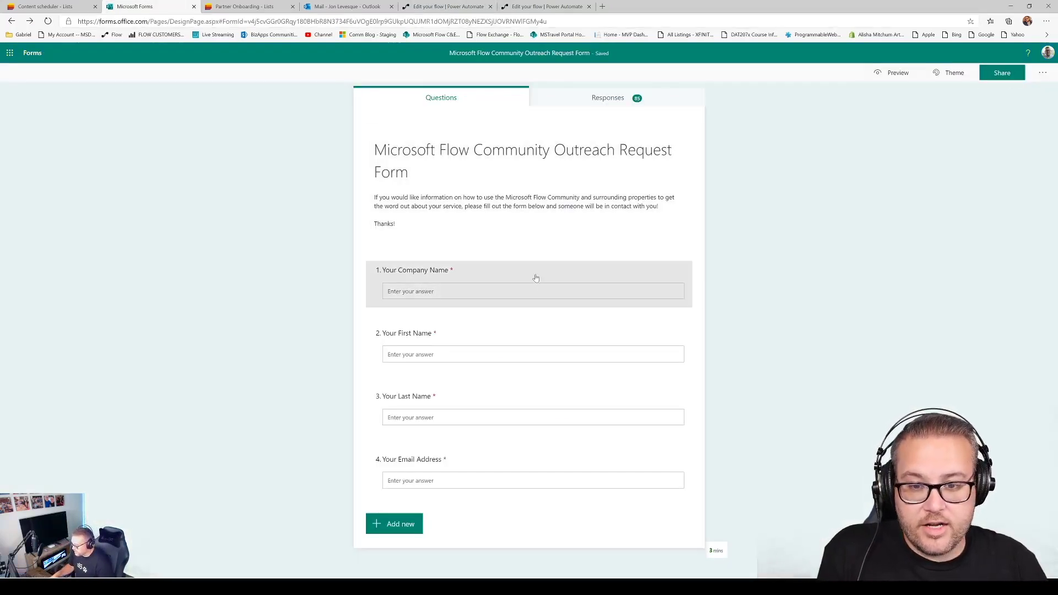
Preview the outreach form and begin entering the company name and first name answers
{"action": "left_click", "coordinate": [520, 290]}
{"action": "left_click", "coordinate": [871, 209]}
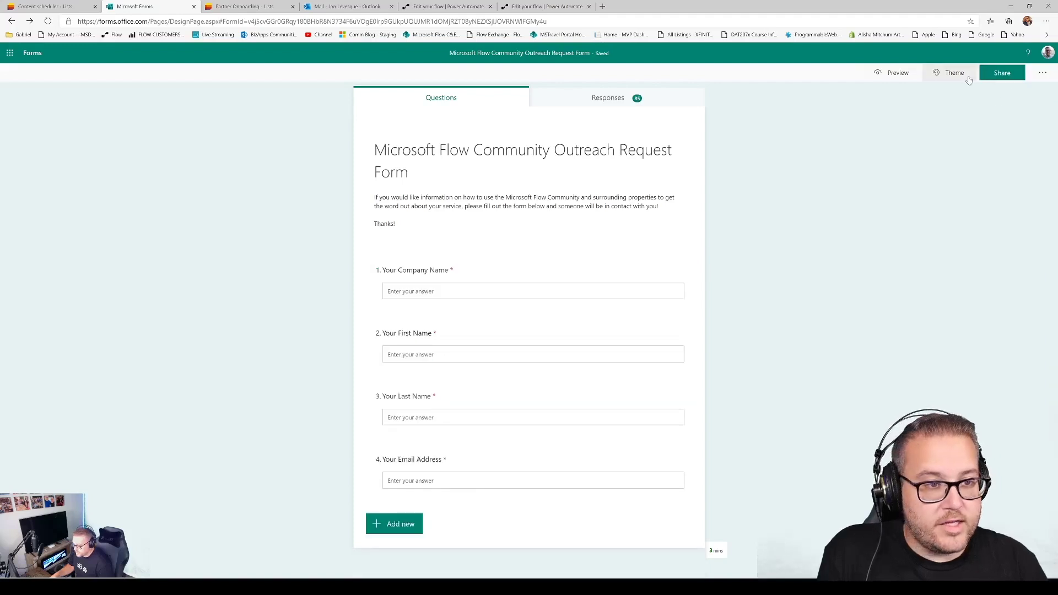
{"action": "left_click", "coordinate": [895, 72]}
{"action": "left_click", "coordinate": [436, 258]}
{"action": "type", "text": "Jon2"}
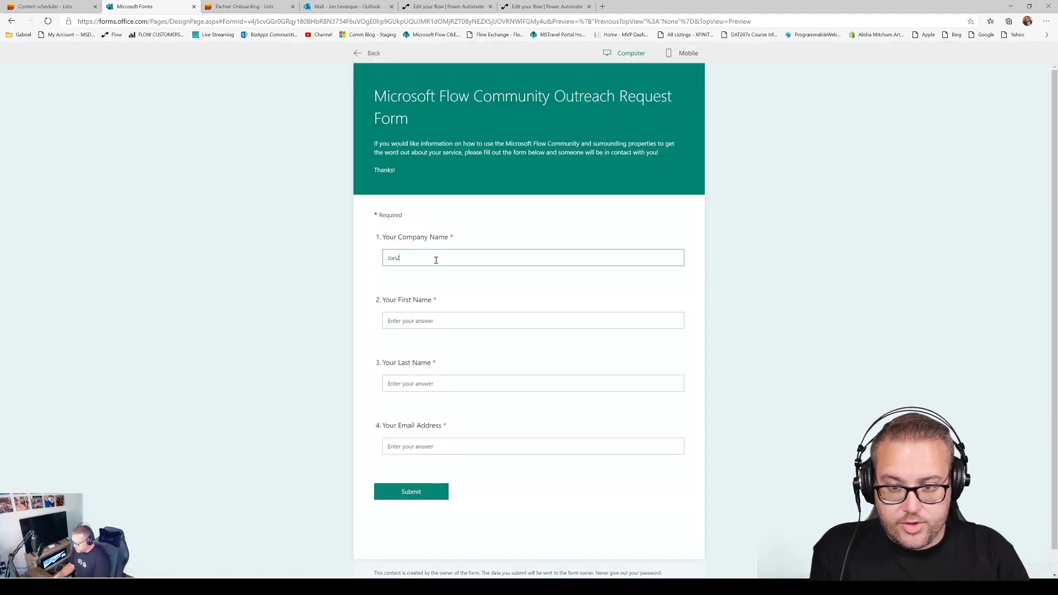
{"action": "key", "text": "Tab"}
{"action": "type", "text": "Lev"}
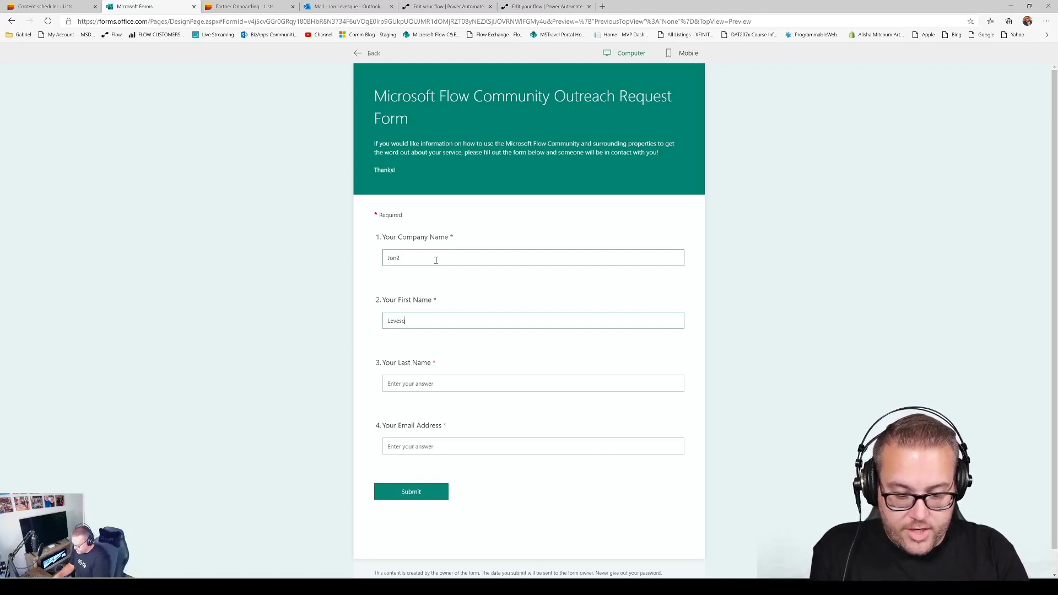
{"action": "type", "text": "esque2"}
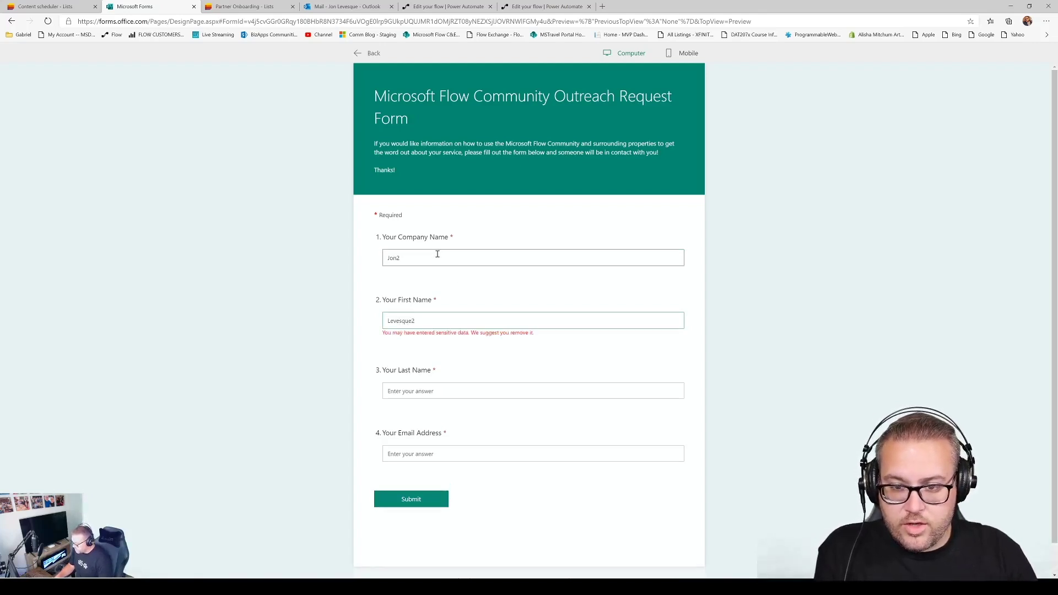
Correct the company name and first name answers and enter the respondent's last name
{"action": "triple_click", "coordinate": [420, 255]}
{"action": "type", "text": "JL Media"}
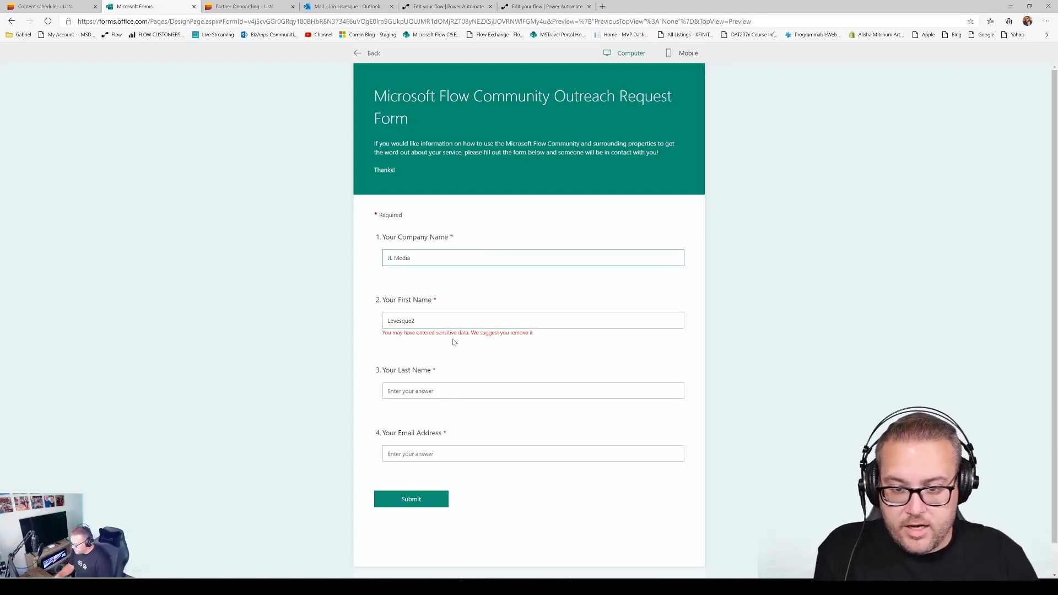
{"action": "left_click_drag", "start_coordinate": [433, 321], "coordinate": [381, 322]}
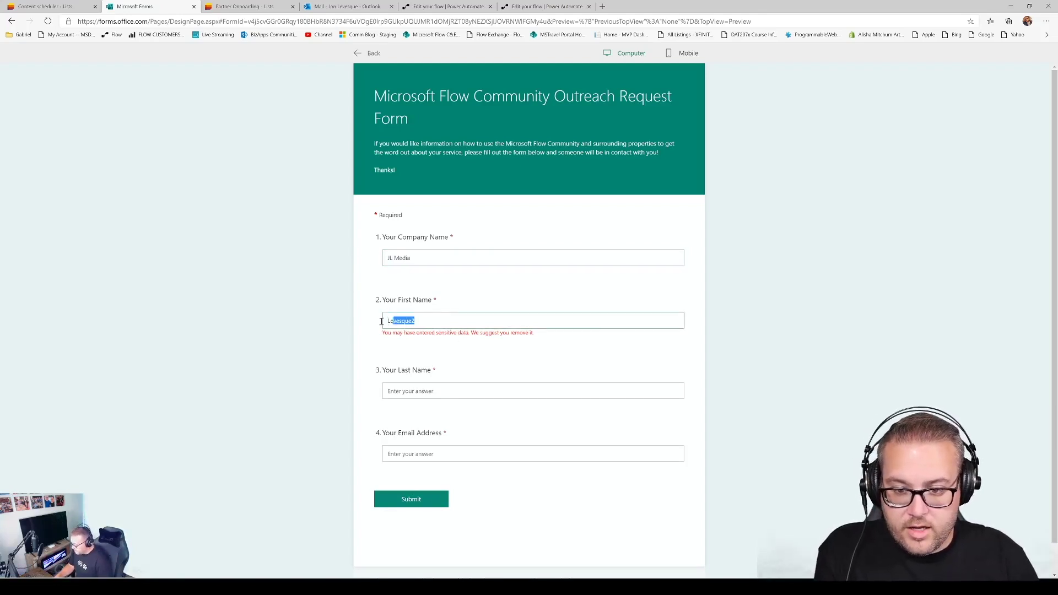
{"action": "type", "text": "Jon2"}
{"action": "left_click", "coordinate": [419, 379]}
{"action": "type", "text": "Levesque"}
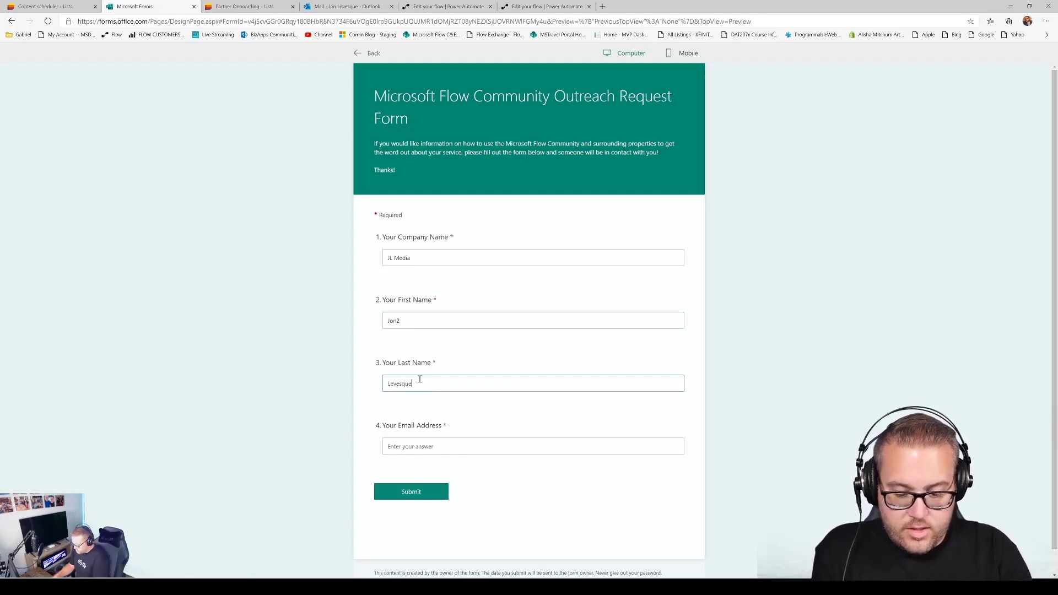
{"action": "type", "text": "2"}
Enter the respondent's e-mail address and submit the test response, confirming the submission
{"action": "left_click", "coordinate": [452, 447]}
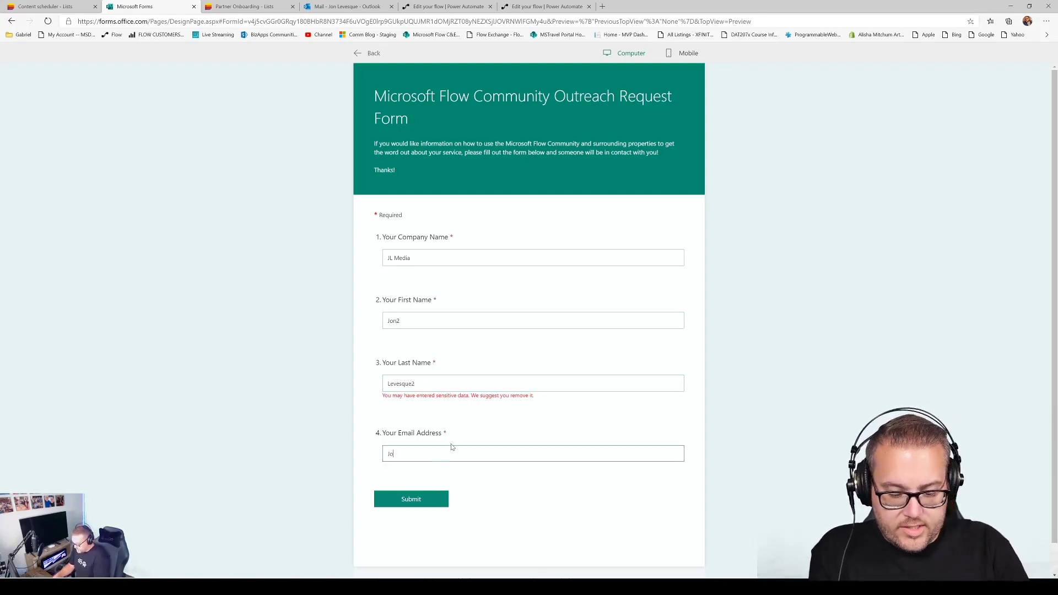
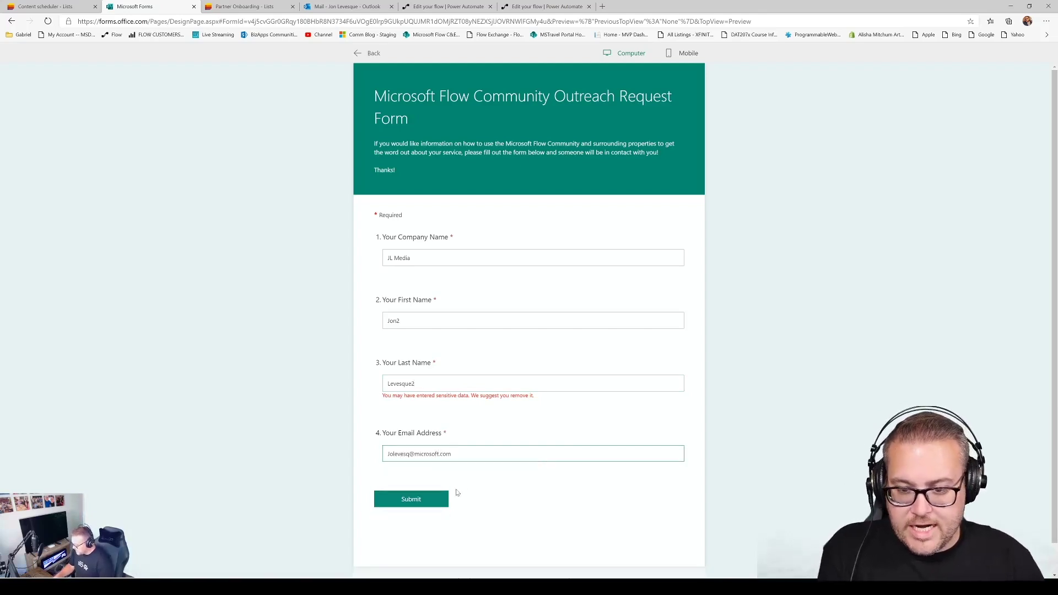
{"action": "left_click", "coordinate": [414, 499]}
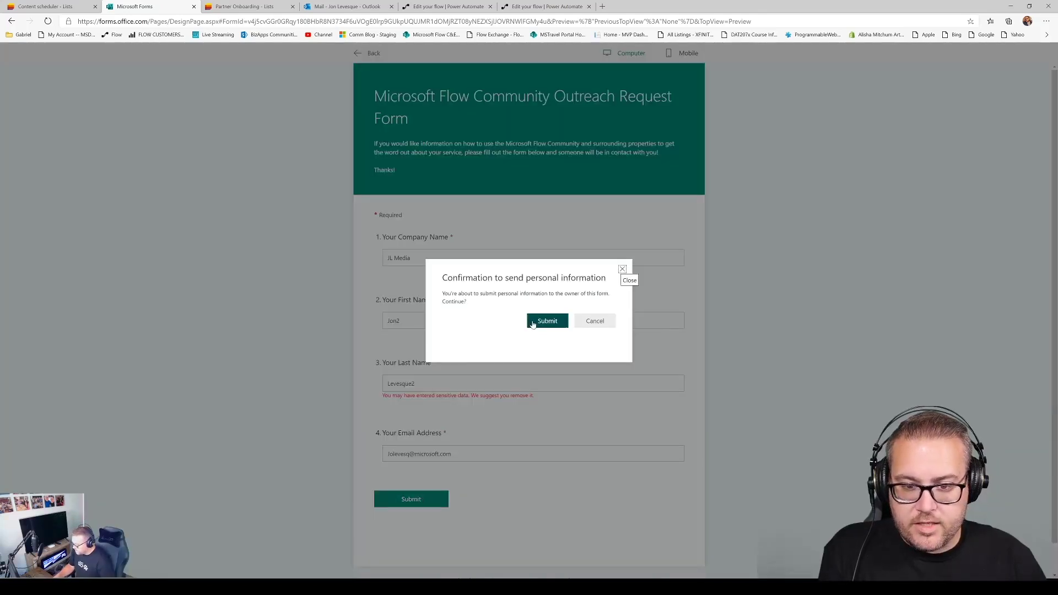
{"action": "left_click", "coordinate": [532, 325]}
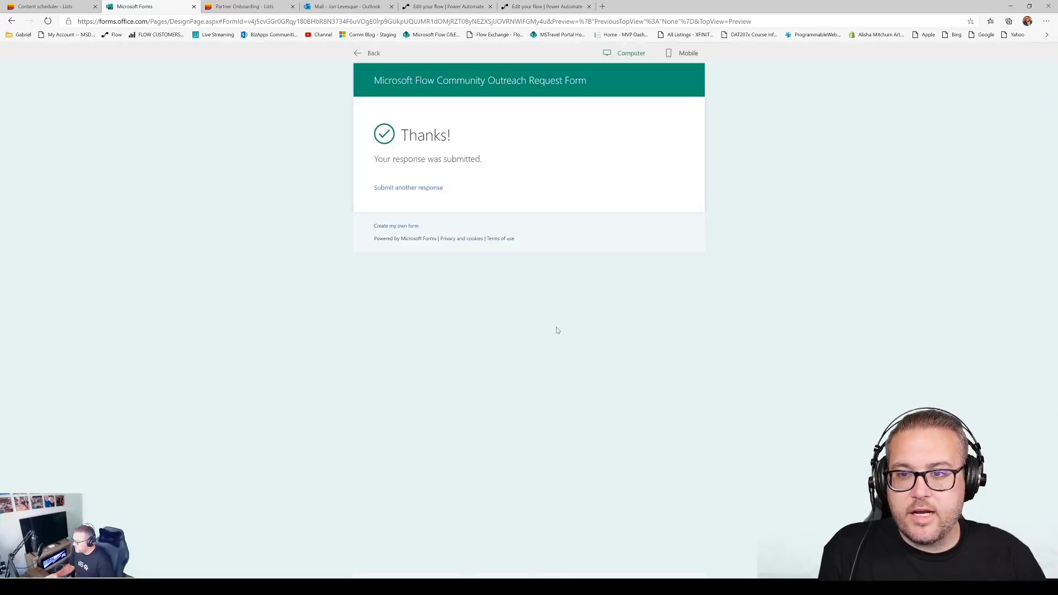
{"action": "left_click", "coordinate": [233, 6]}
Refresh the Partner Onboarding list to check for the new entry, then return to the flow editor
{"action": "scroll", "coordinate": [27, 165], "scroll_direction": "down", "scroll_amount": 20}
{"action": "left_click", "coordinate": [48, 21]}
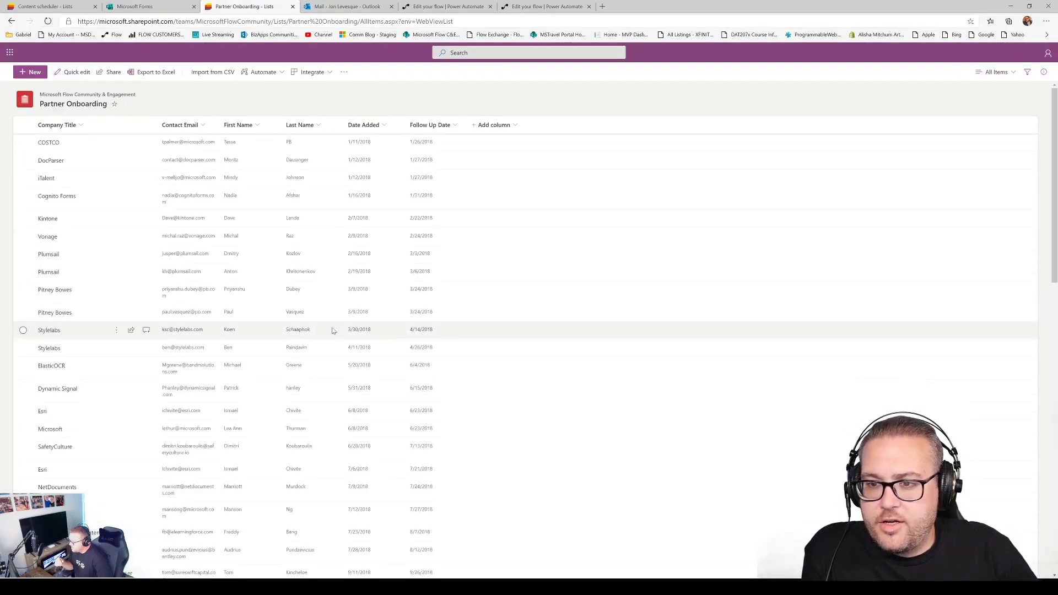
{"action": "scroll", "coordinate": [133, 331], "scroll_direction": "down", "scroll_amount": 3}
{"action": "scroll", "coordinate": [106, 495], "scroll_direction": "down", "scroll_amount": 20}
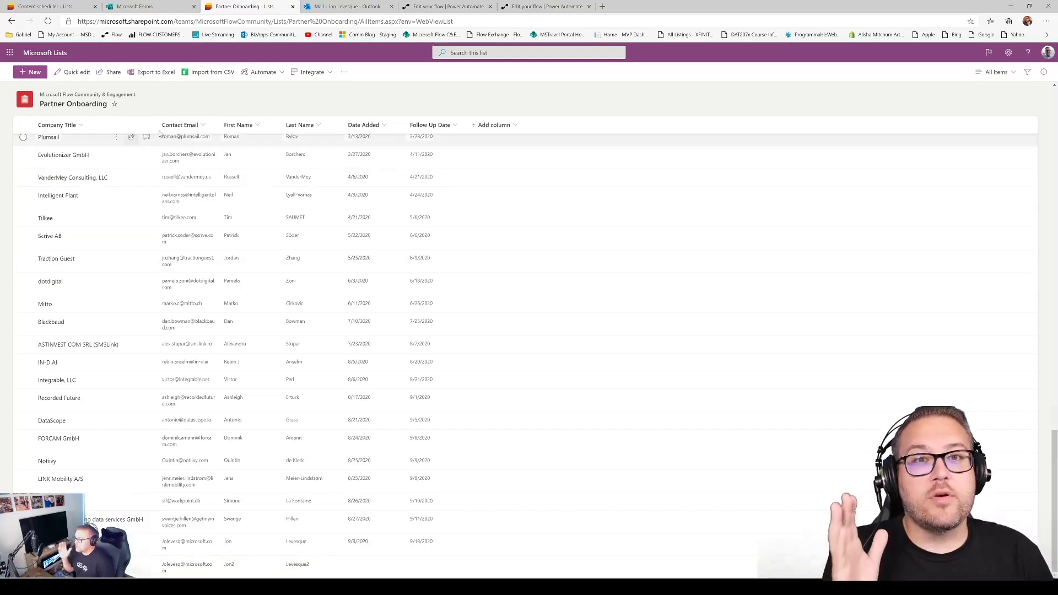
{"action": "left_click", "coordinate": [551, 7]}
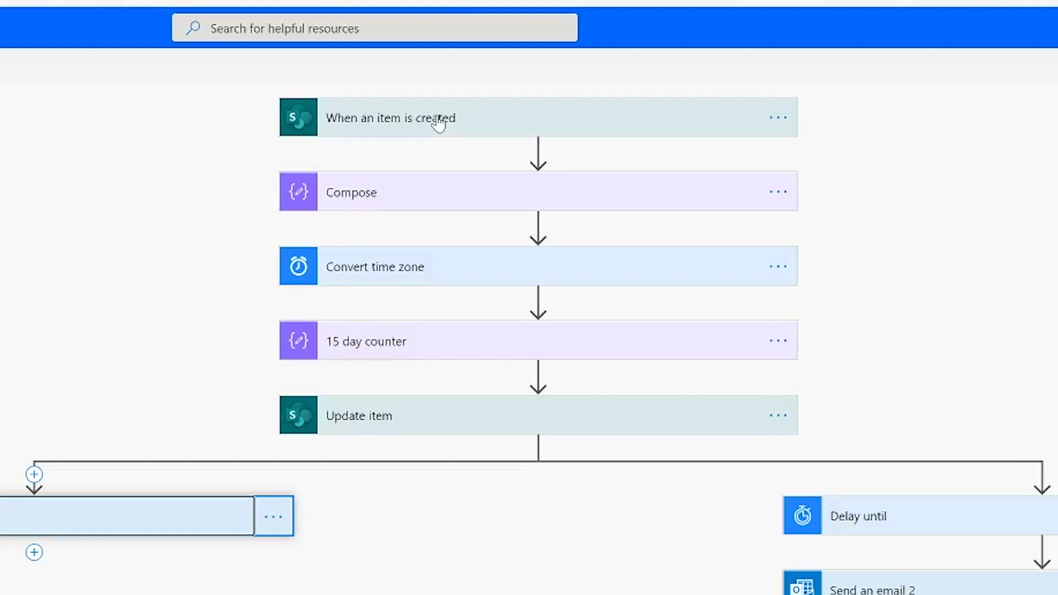
Expand the item-created trigger on Partner Onboarding and the Compose step holding utcNow()
{"action": "left_click", "coordinate": [445, 114]}
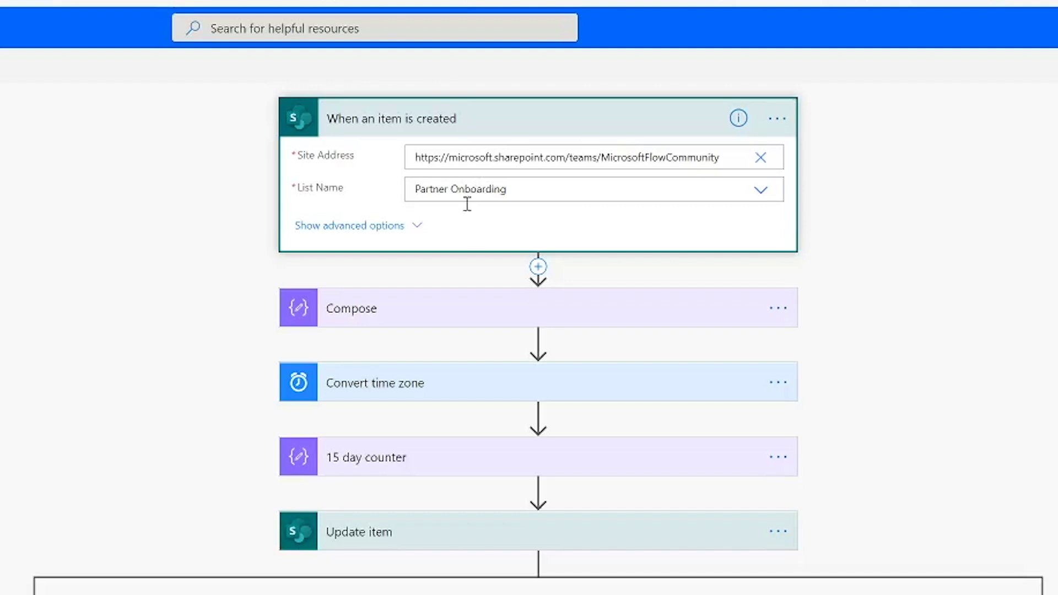
{"action": "left_click", "coordinate": [538, 265]}
{"action": "left_click", "coordinate": [364, 314]}
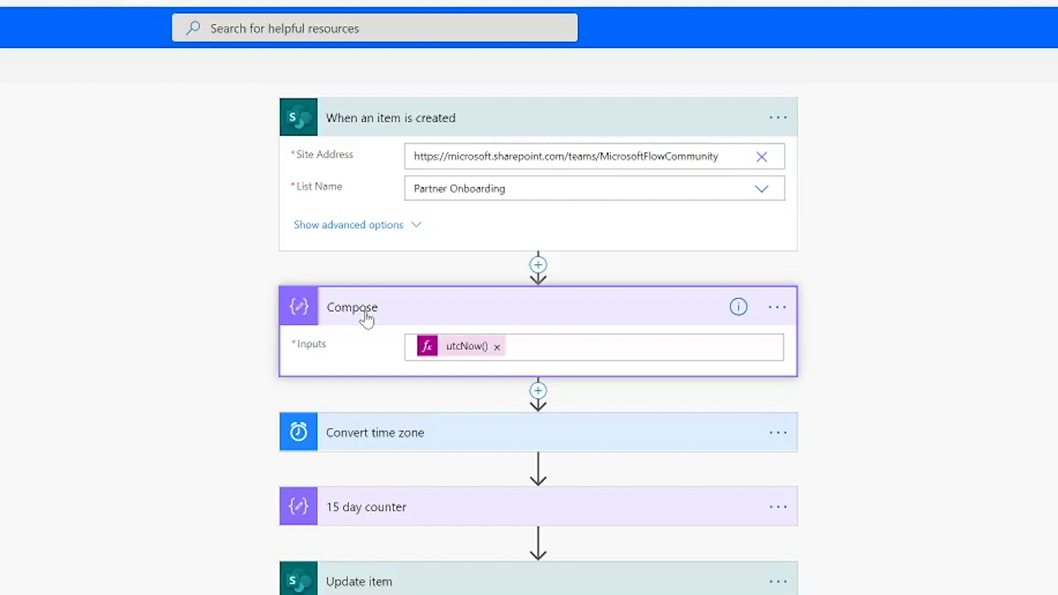
Inspect the utcNow() expression in Compose and expand the Convert time zone step
{"action": "left_click", "coordinate": [459, 353]}
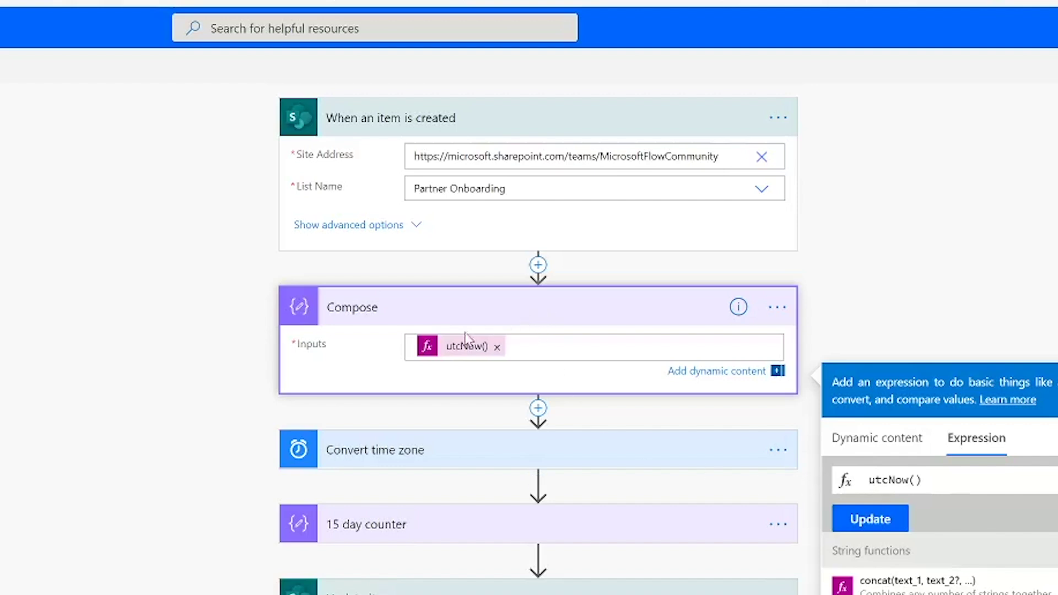
{"action": "left_click", "coordinate": [456, 463]}
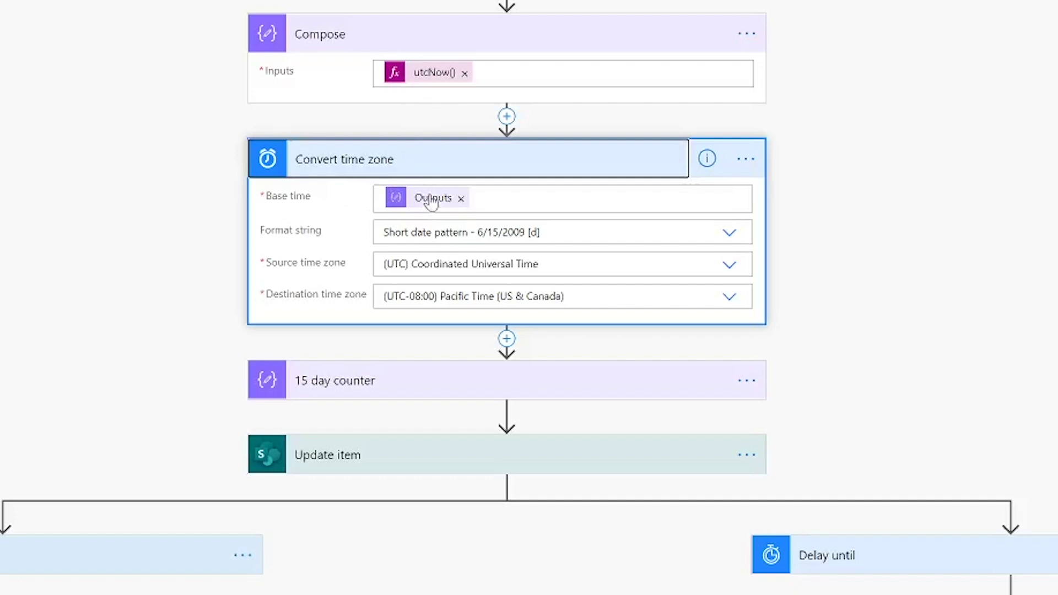
Re-enter Compose Outputs as Base time, reselect the short date pattern, then collapse Compose and Convert time zone
{"action": "left_click", "coordinate": [530, 199]}
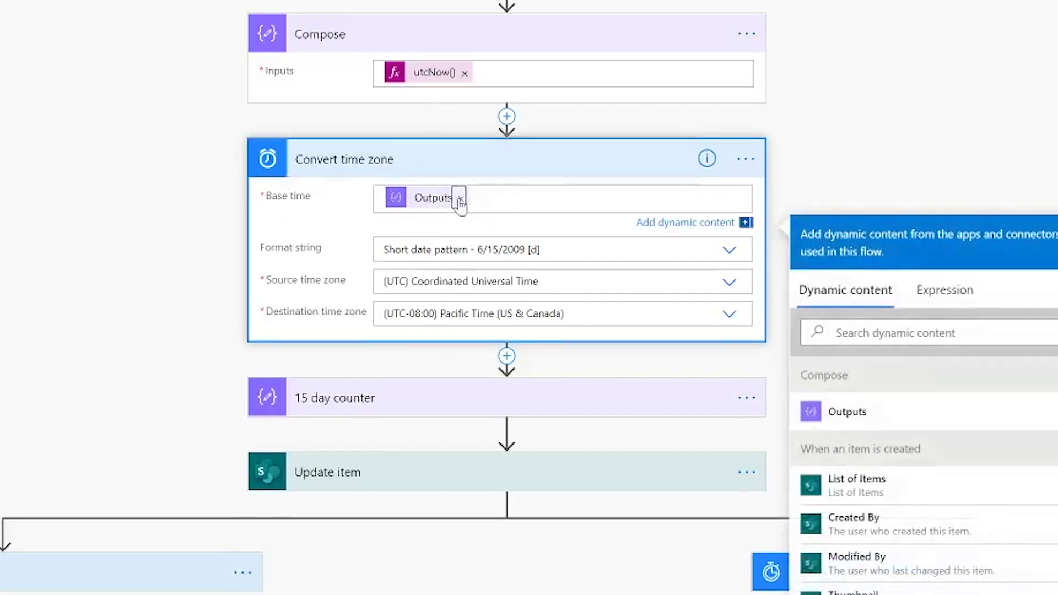
{"action": "left_click", "coordinate": [461, 198]}
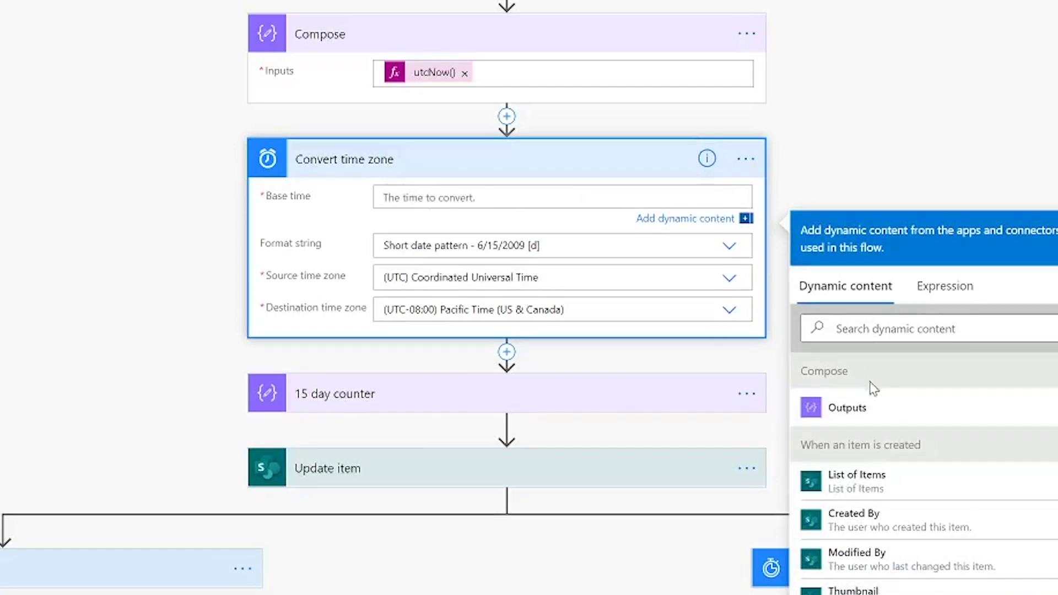
{"action": "left_click", "coordinate": [863, 408]}
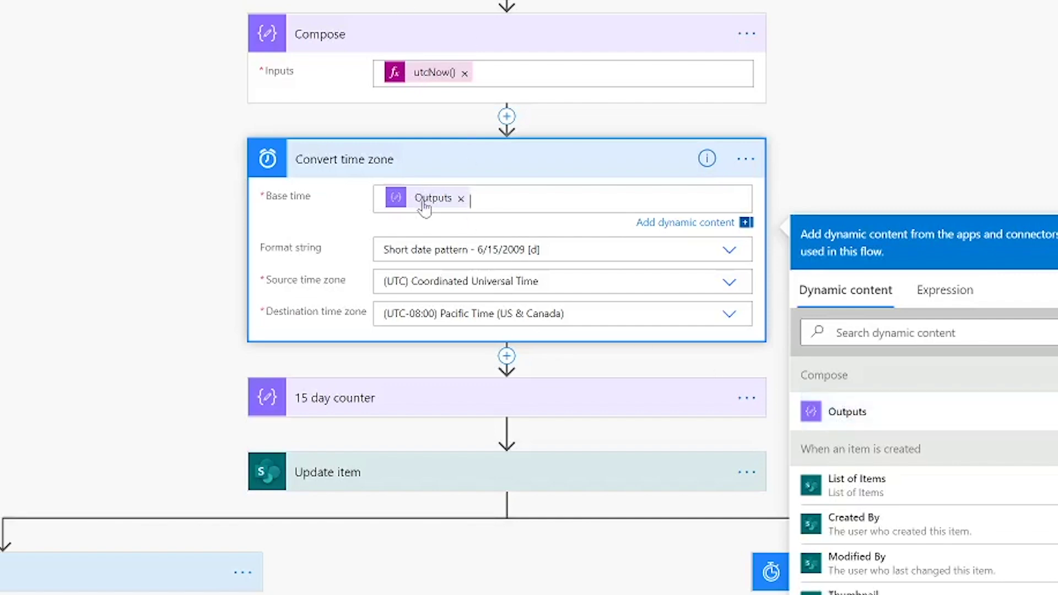
{"action": "left_click", "coordinate": [453, 249]}
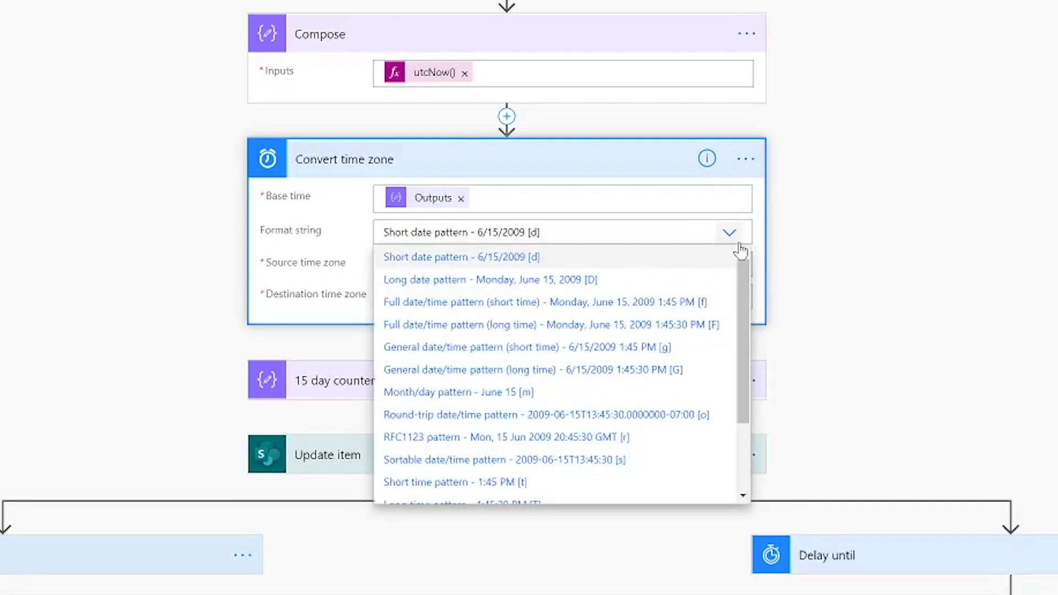
{"action": "left_click", "coordinate": [475, 259]}
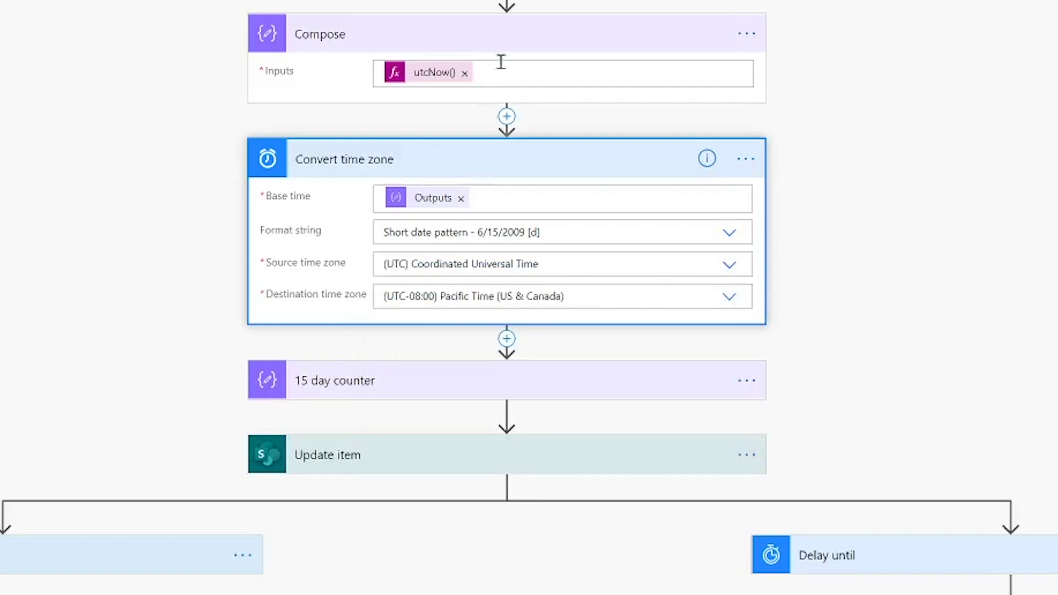
{"action": "left_click", "coordinate": [510, 36]}
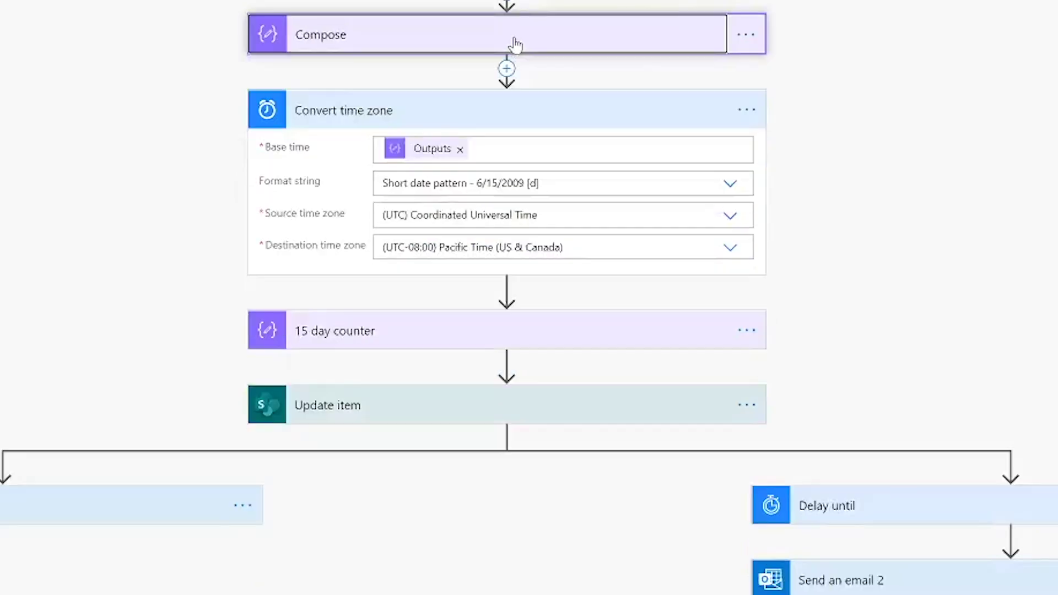
{"action": "left_click", "coordinate": [515, 107]}
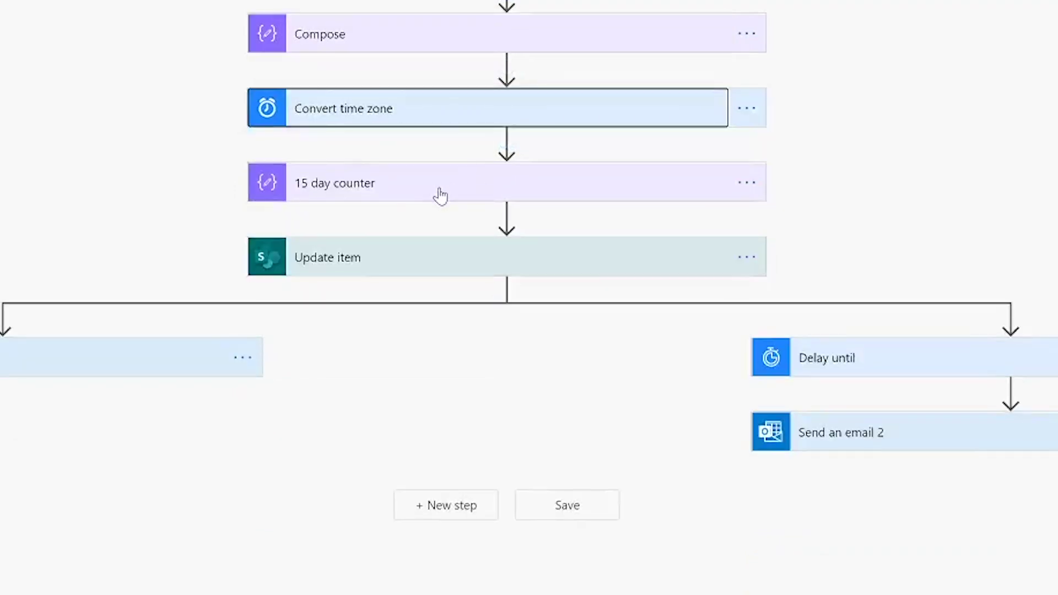
Expand the 15 day counter to view its addDays(...) expression, then reopen Convert time zone
{"action": "left_click", "coordinate": [440, 194]}
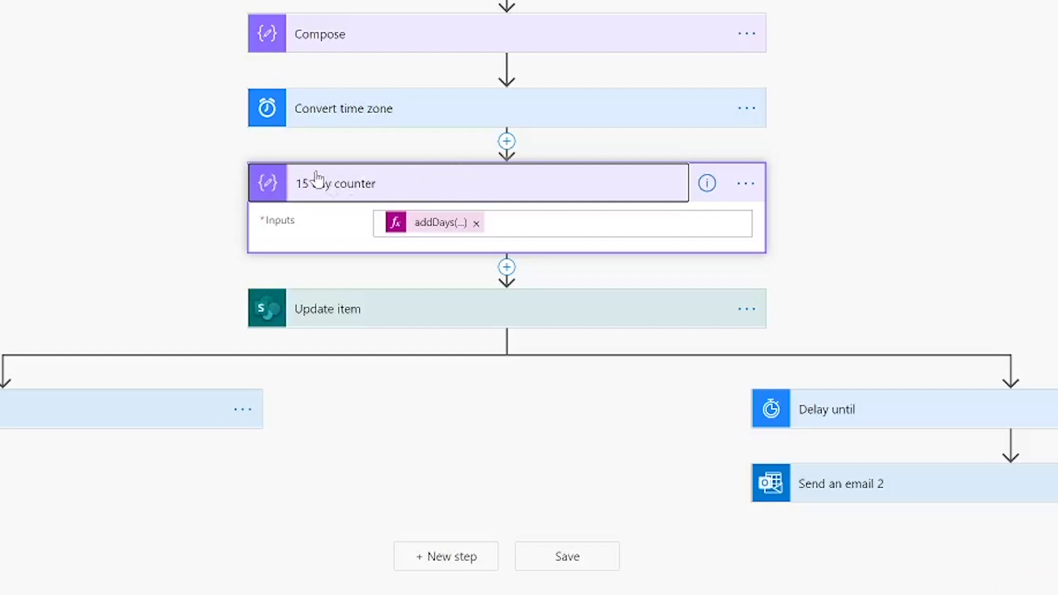
{"action": "left_click", "coordinate": [440, 231]}
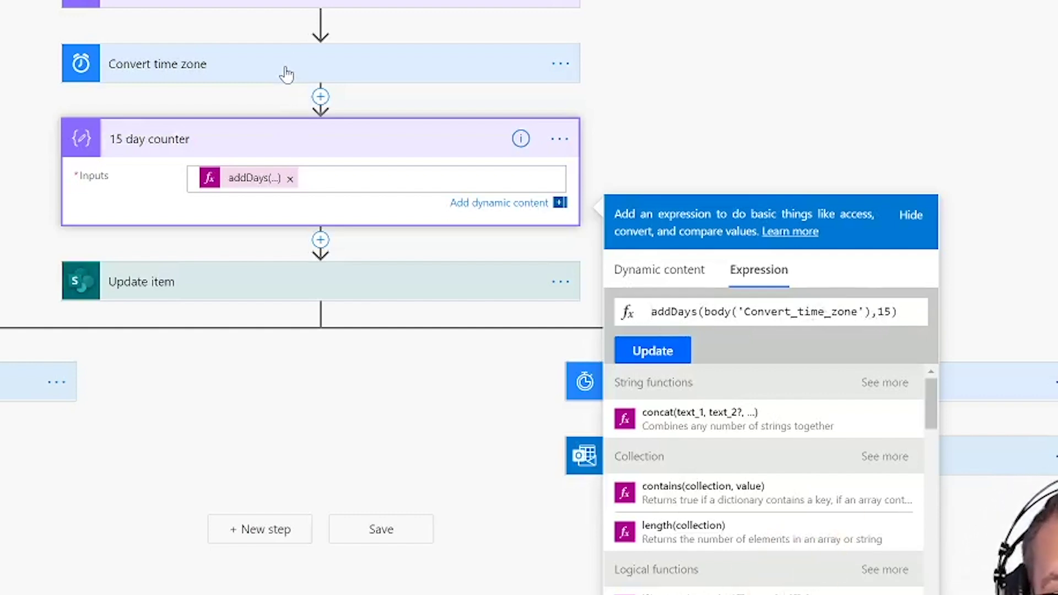
{"action": "left_click", "coordinate": [287, 71]}
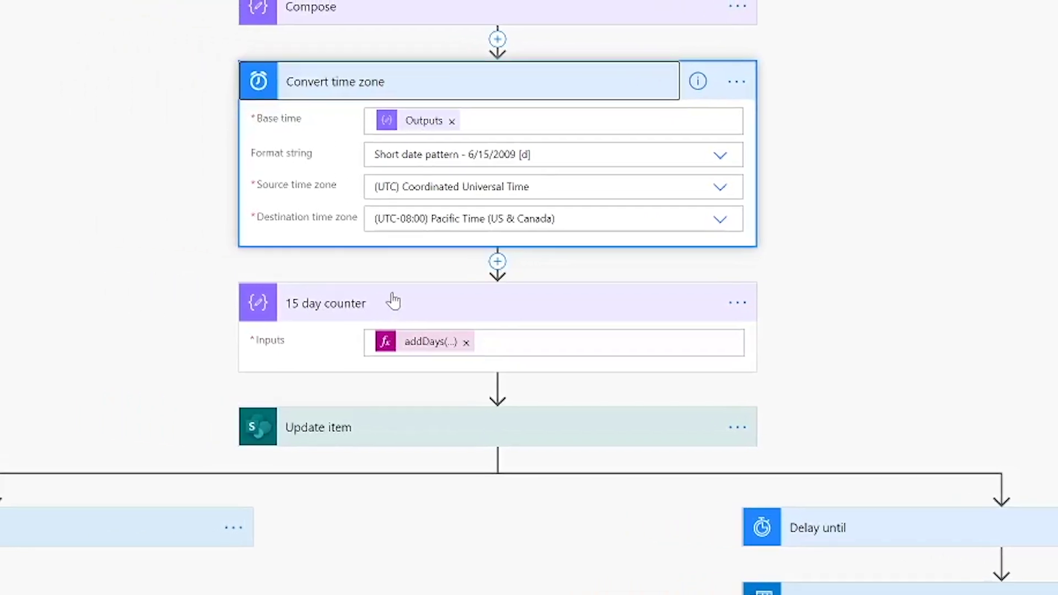
Clear Update item's date fields and fill Date Added with Converted time
{"action": "left_click", "coordinate": [435, 435]}
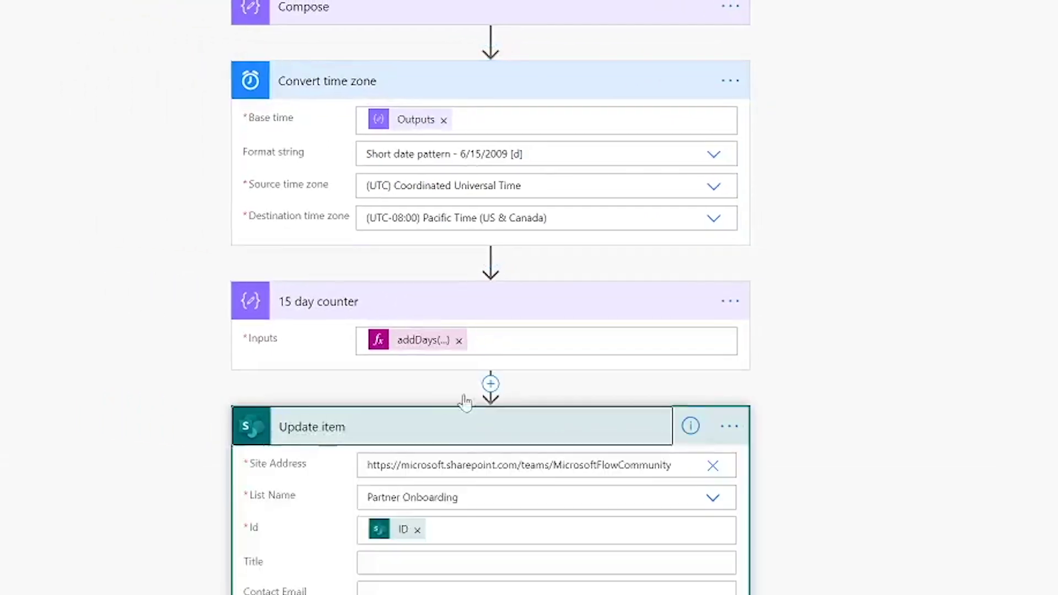
{"action": "scroll", "coordinate": [463, 402], "scroll_direction": "down", "scroll_amount": 4}
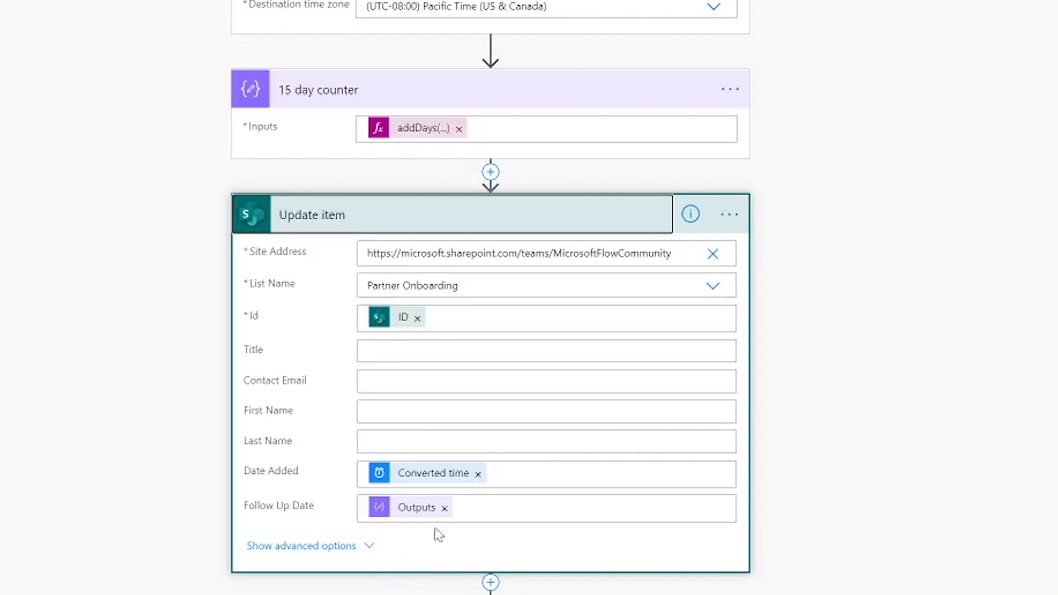
{"action": "left_click", "coordinate": [477, 477]}
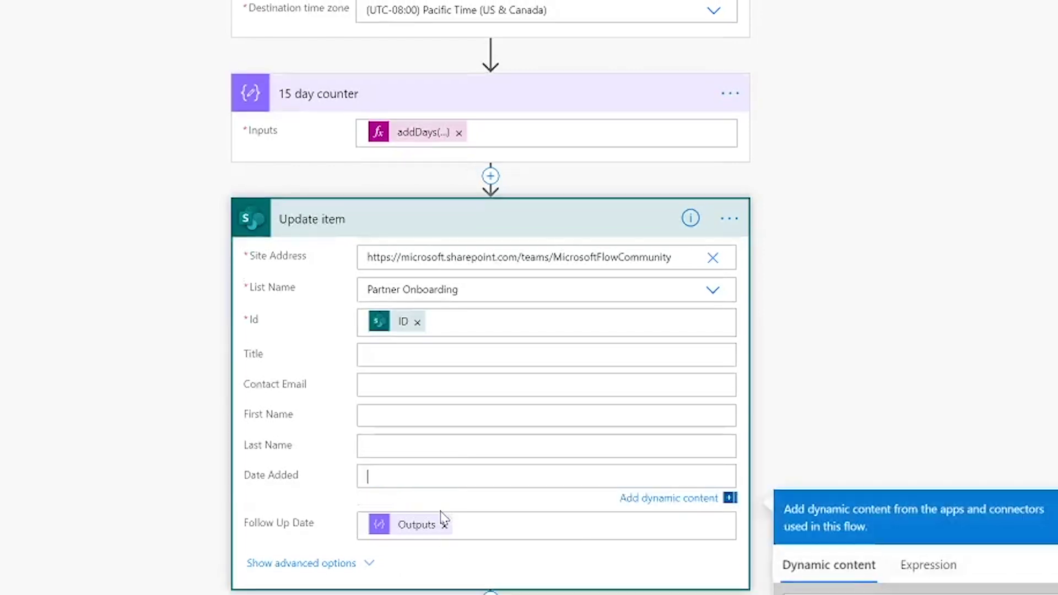
{"action": "left_click", "coordinate": [444, 524]}
{"action": "left_click", "coordinate": [392, 489]}
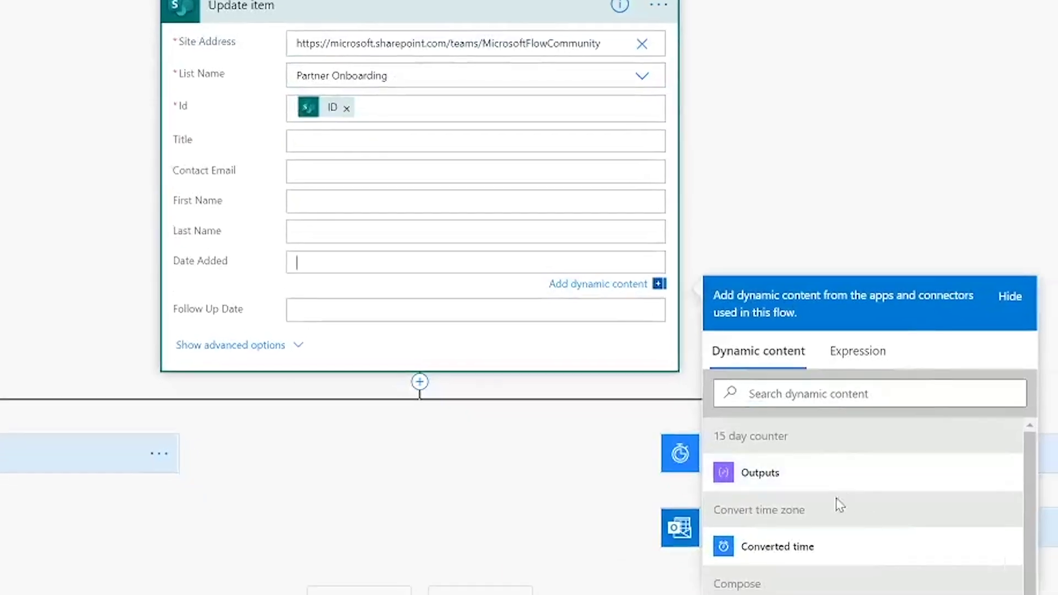
{"action": "left_click", "coordinate": [761, 549]}
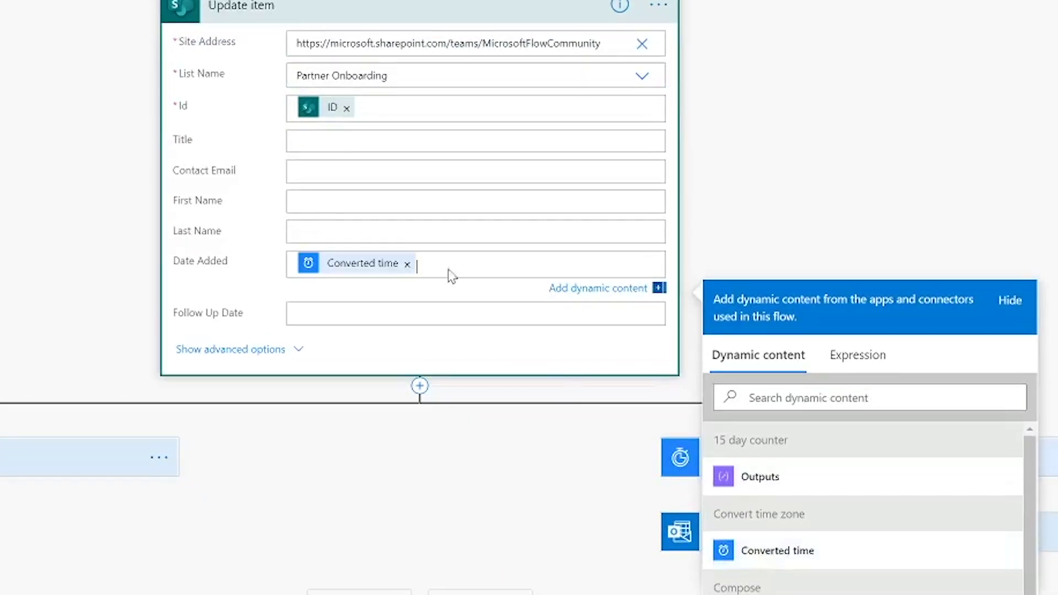
Fill Follow Up Date with the 15 day counter's Outputs
{"action": "scroll", "coordinate": [403, 184], "scroll_direction": "up", "scroll_amount": 5}
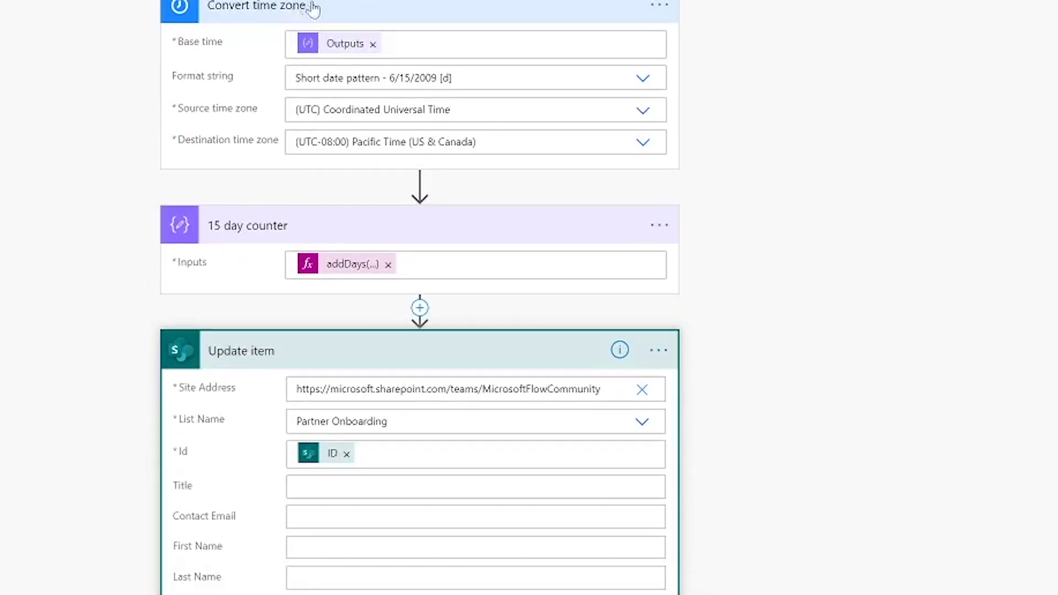
{"action": "scroll", "coordinate": [386, 55], "scroll_direction": "down", "scroll_amount": 4}
{"action": "scroll", "coordinate": [331, 44], "scroll_direction": "up", "scroll_amount": 4}
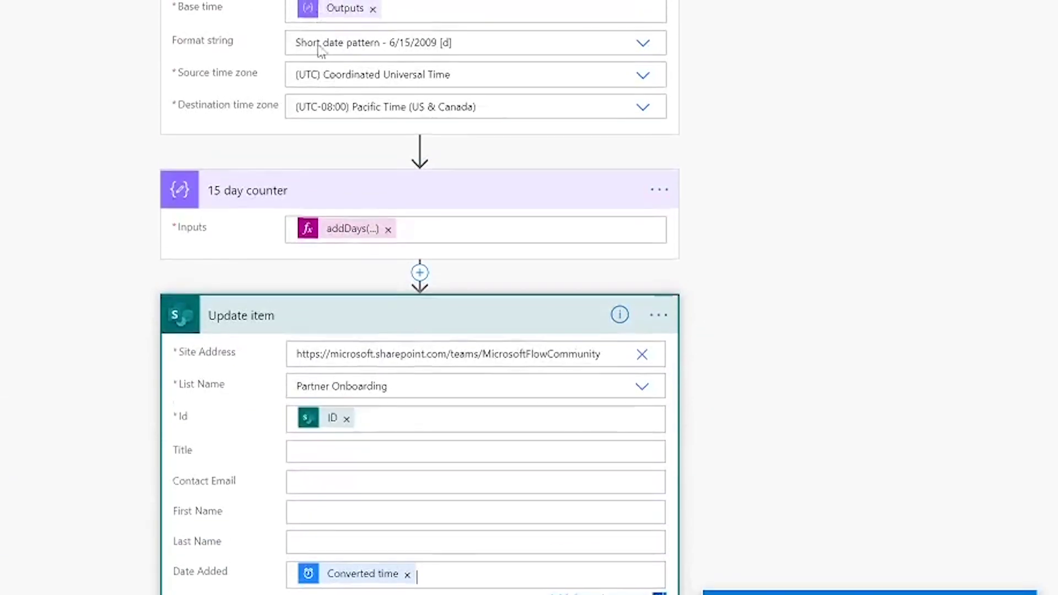
{"action": "scroll", "coordinate": [408, 361], "scroll_direction": "down", "scroll_amount": 5}
{"action": "left_click", "coordinate": [334, 305]}
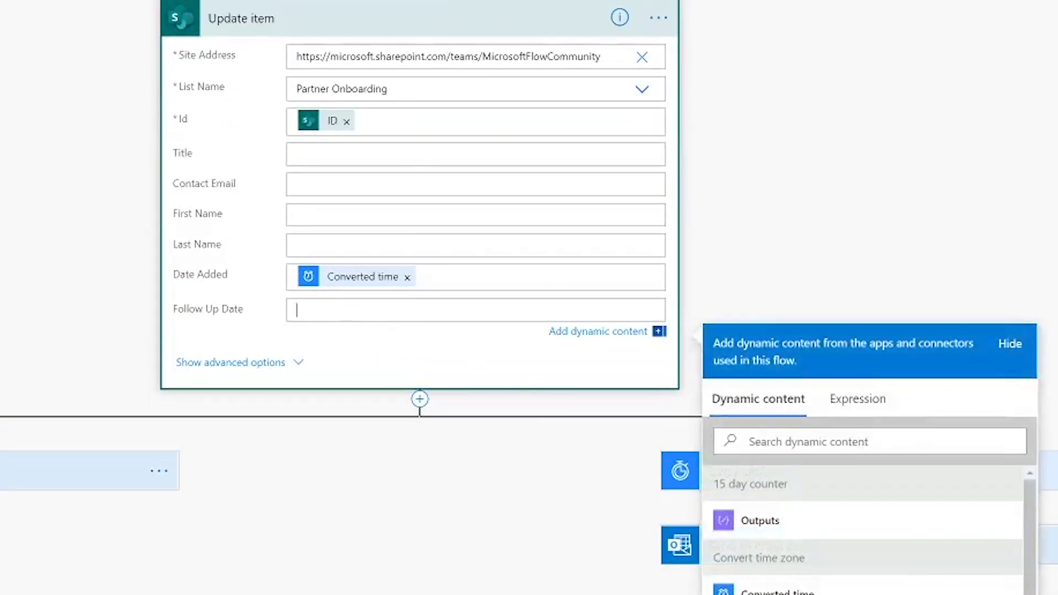
{"action": "scroll", "coordinate": [802, 552], "scroll_direction": "down", "scroll_amount": 2}
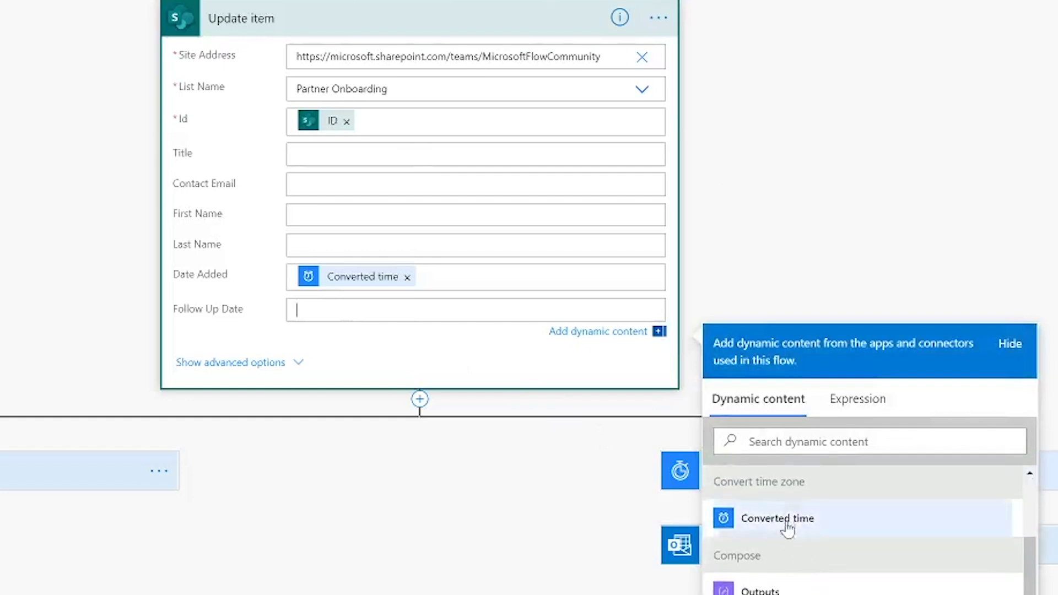
{"action": "scroll", "coordinate": [788, 527], "scroll_direction": "up", "scroll_amount": 2}
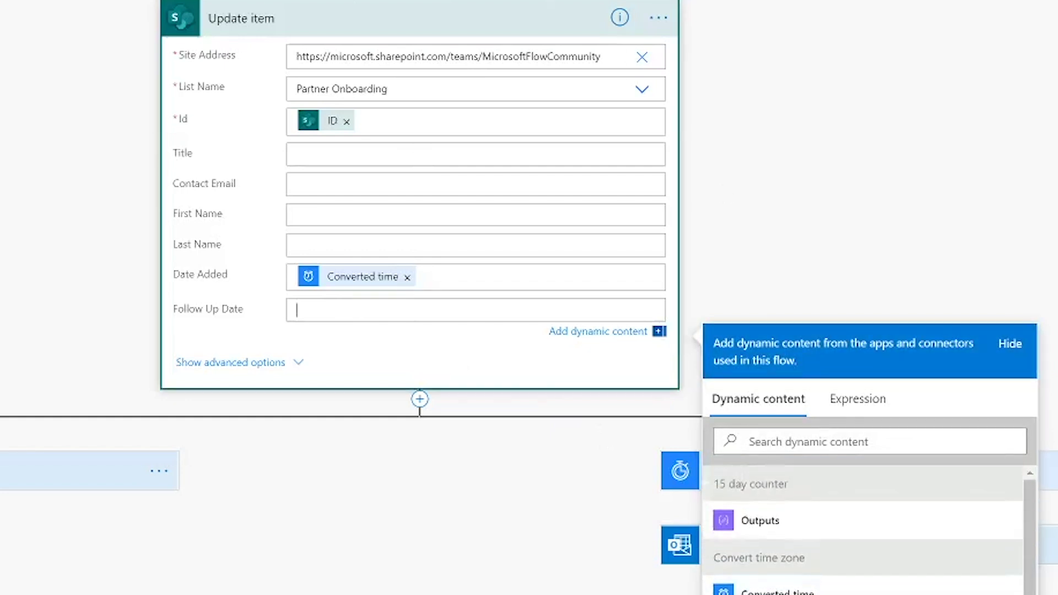
{"action": "left_click", "coordinate": [788, 526]}
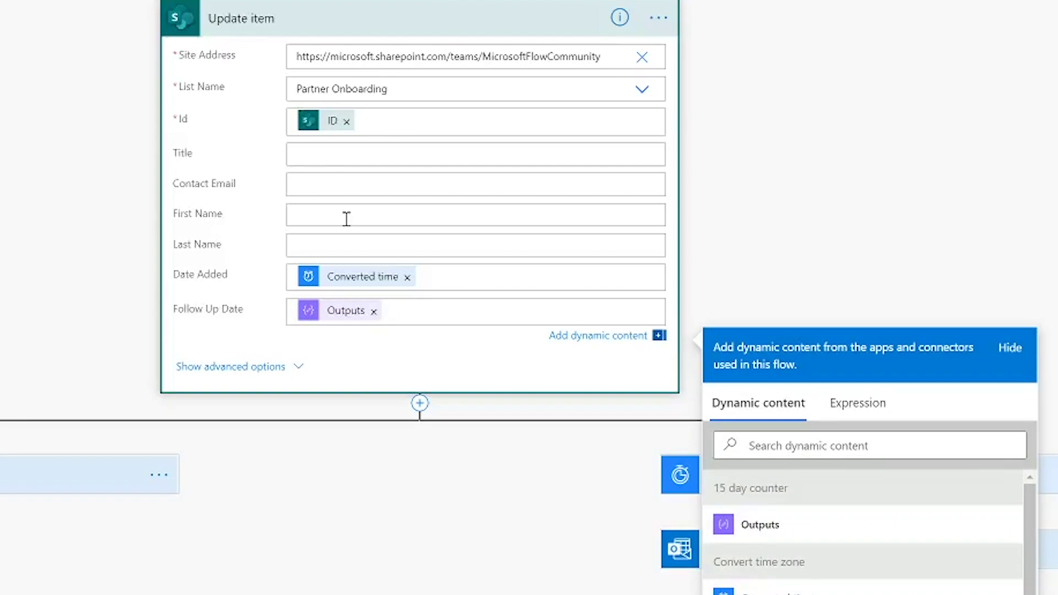
{"action": "scroll", "coordinate": [347, 215], "scroll_direction": "up", "scroll_amount": 5}
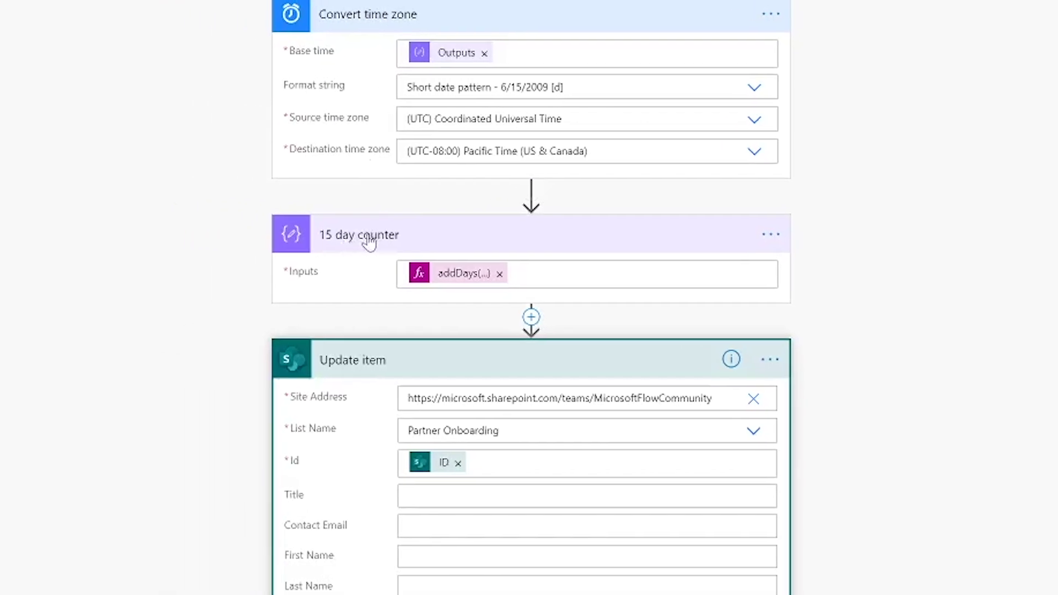
Open renaming on the 15 day counter step and keep its existing title
{"action": "left_click", "coordinate": [771, 237]}
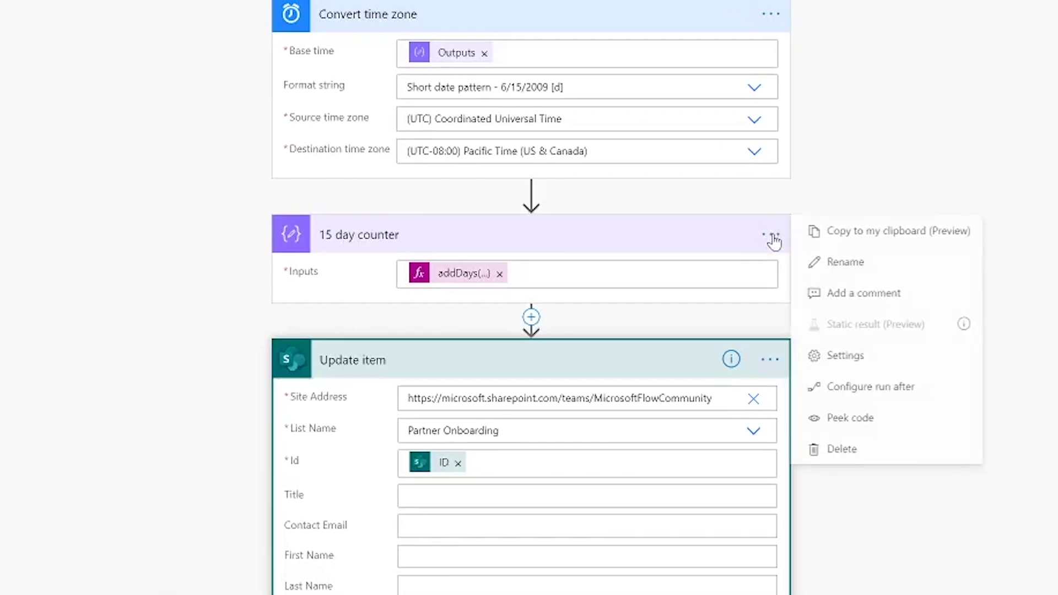
{"action": "left_click", "coordinate": [854, 263]}
{"action": "left_click", "coordinate": [417, 237]}
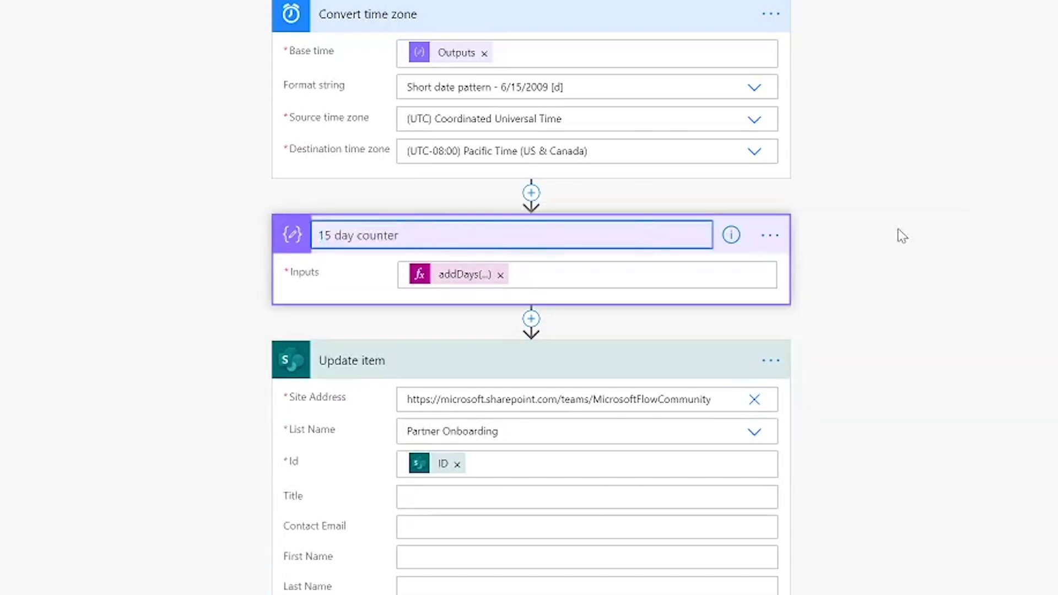
{"action": "left_click", "coordinate": [739, 261]}
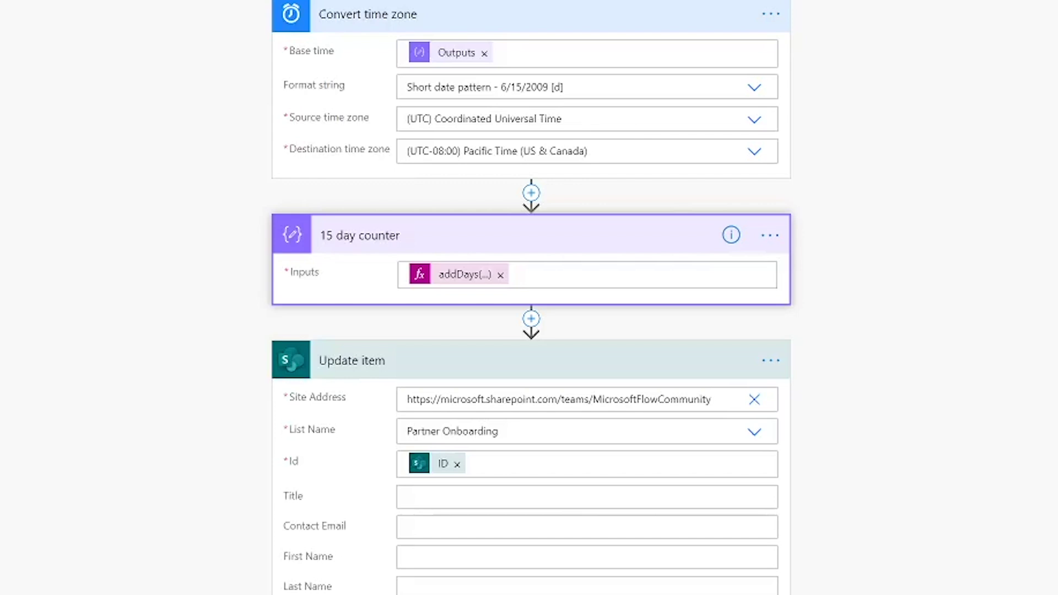
Rename the utcNow() Compose step to 'Current Time' and expand it to check its input
{"action": "left_click", "coordinate": [772, 14]}
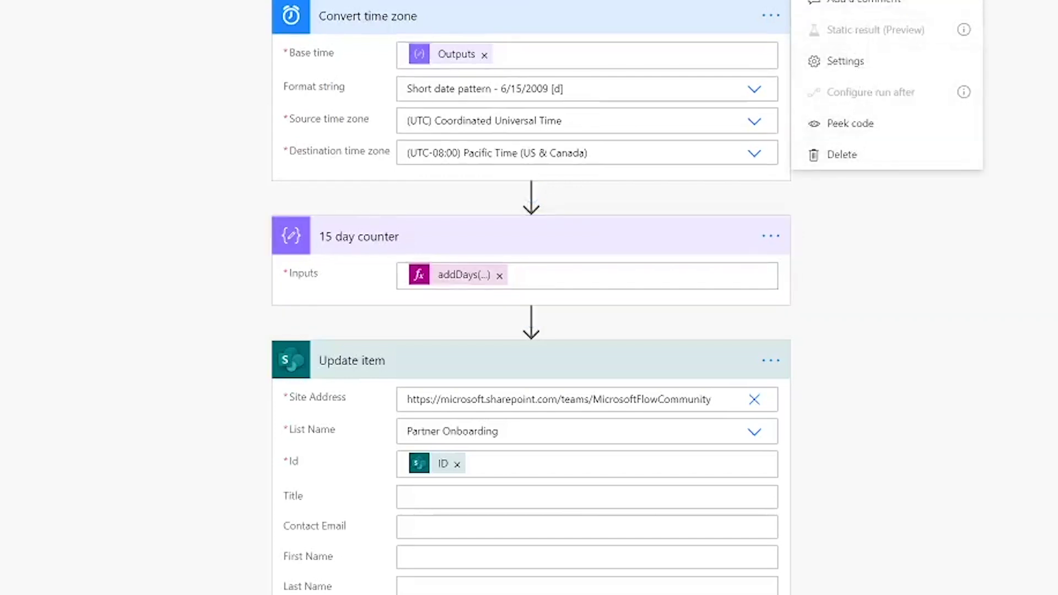
{"action": "key", "text": "Escape"}
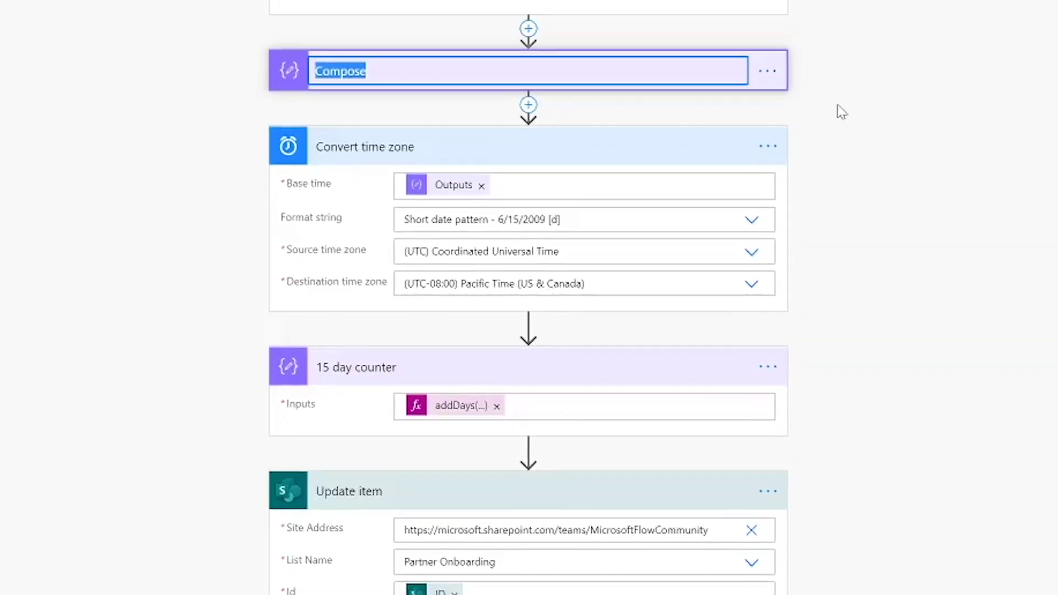
{"action": "type", "text": "Current Time"}
{"action": "key", "text": "Return"}
{"action": "left_click", "coordinate": [643, 184]}
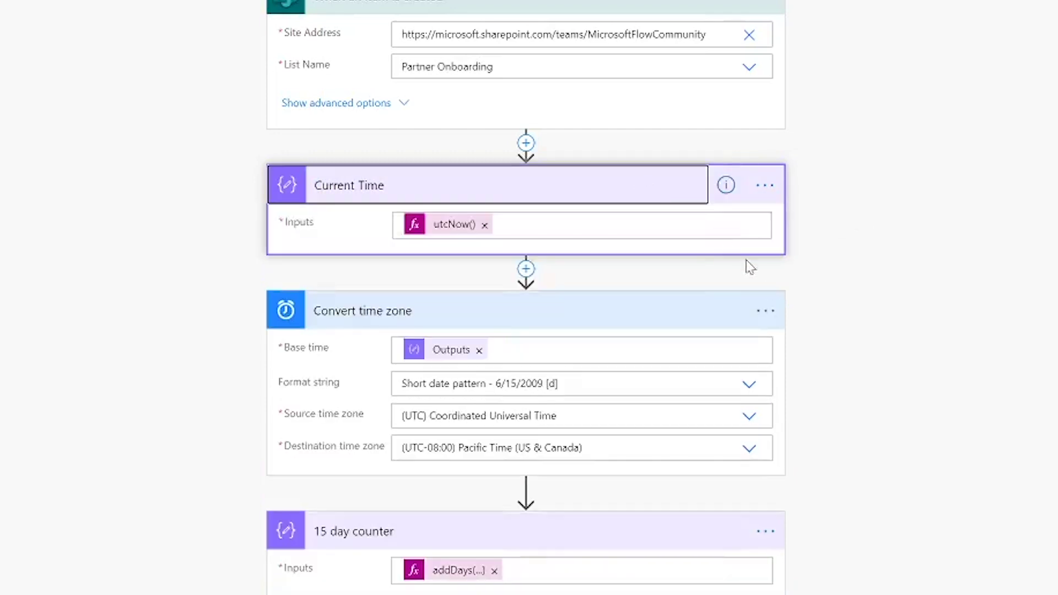
{"action": "scroll", "coordinate": [914, 383], "scroll_direction": "down", "scroll_amount": 5}
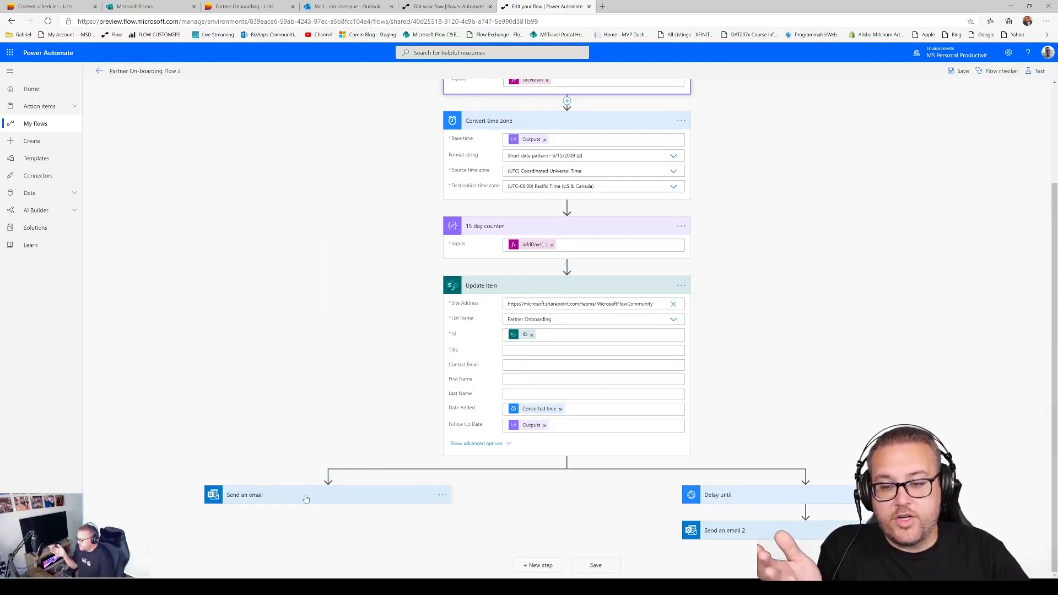
Review the welcome email's Contact Email recipient, subject and HTML body, then go to Outlook
{"action": "left_click", "coordinate": [306, 499]}
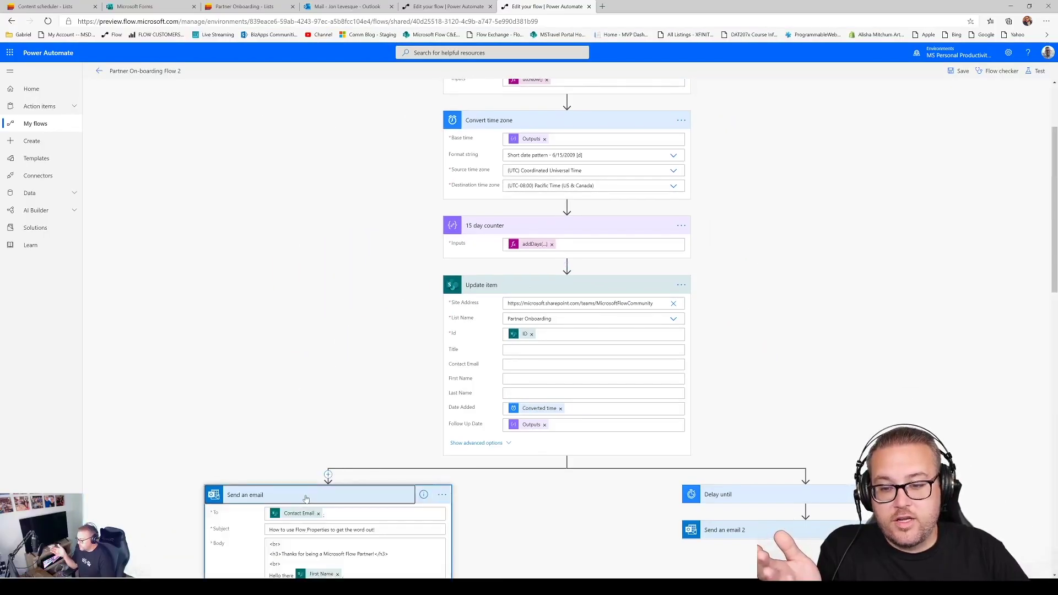
{"action": "scroll", "coordinate": [473, 353], "scroll_direction": "down", "scroll_amount": 5}
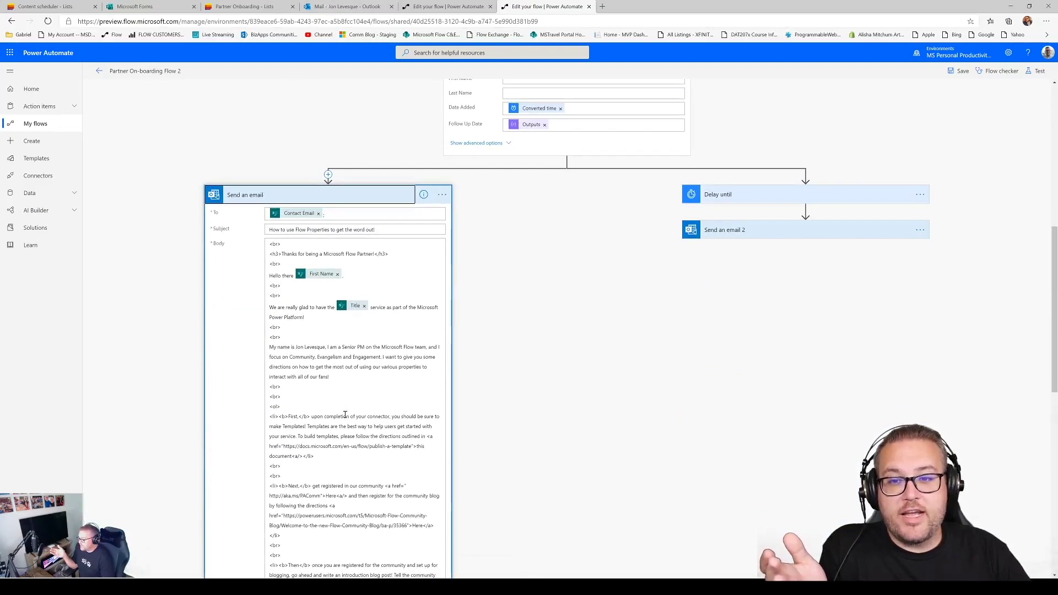
{"action": "left_click", "coordinate": [341, 7]}
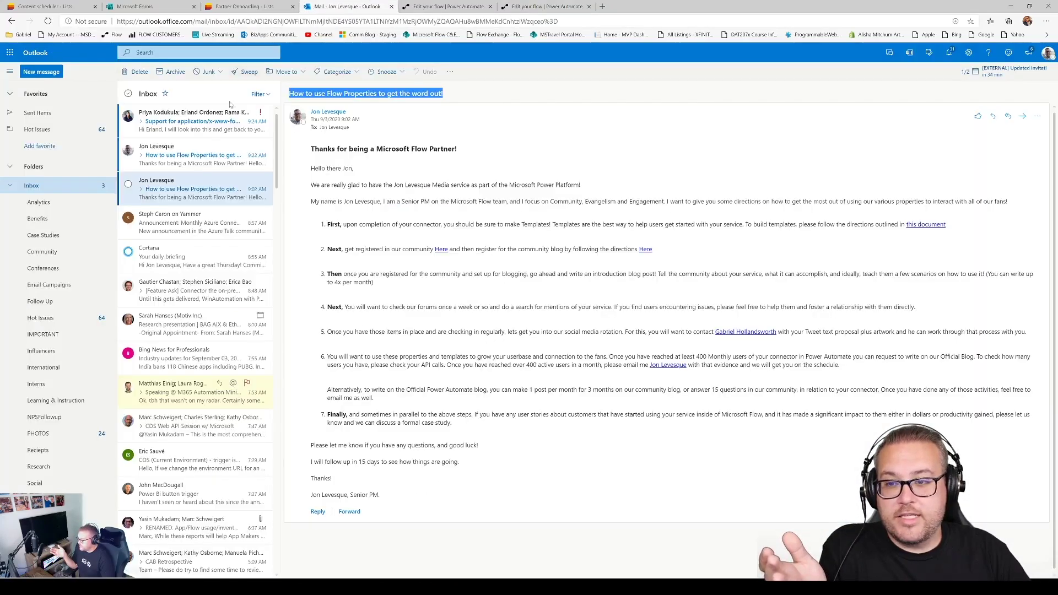
Read the 9:22 'How to use Flow Properties to get the word out!' email, then return to the flow
{"action": "left_click", "coordinate": [182, 164]}
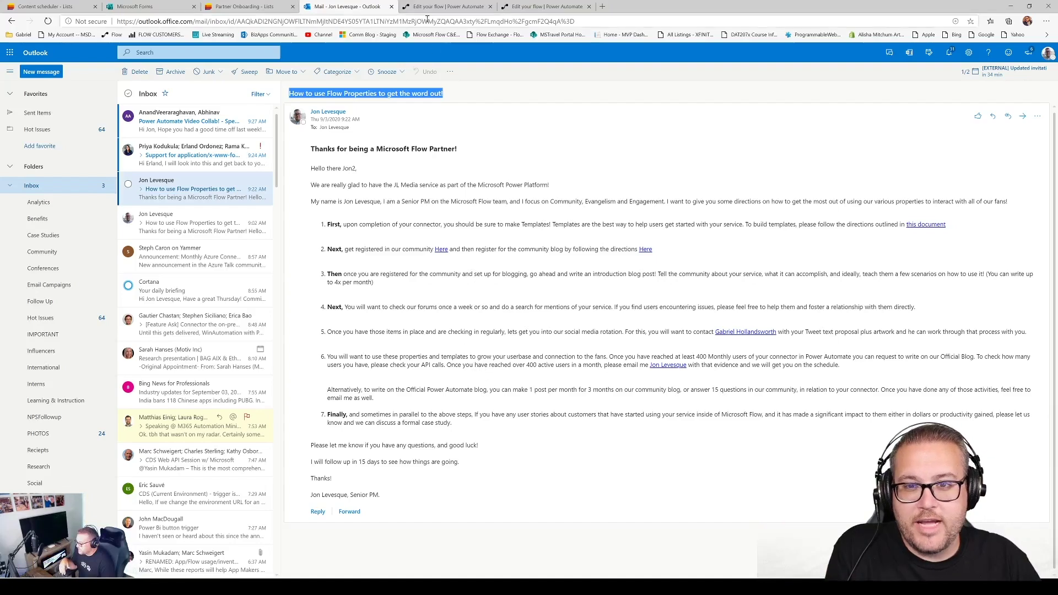
{"action": "left_click", "coordinate": [528, 7]}
{"action": "scroll", "coordinate": [281, 197], "scroll_direction": "down", "scroll_amount": 3}
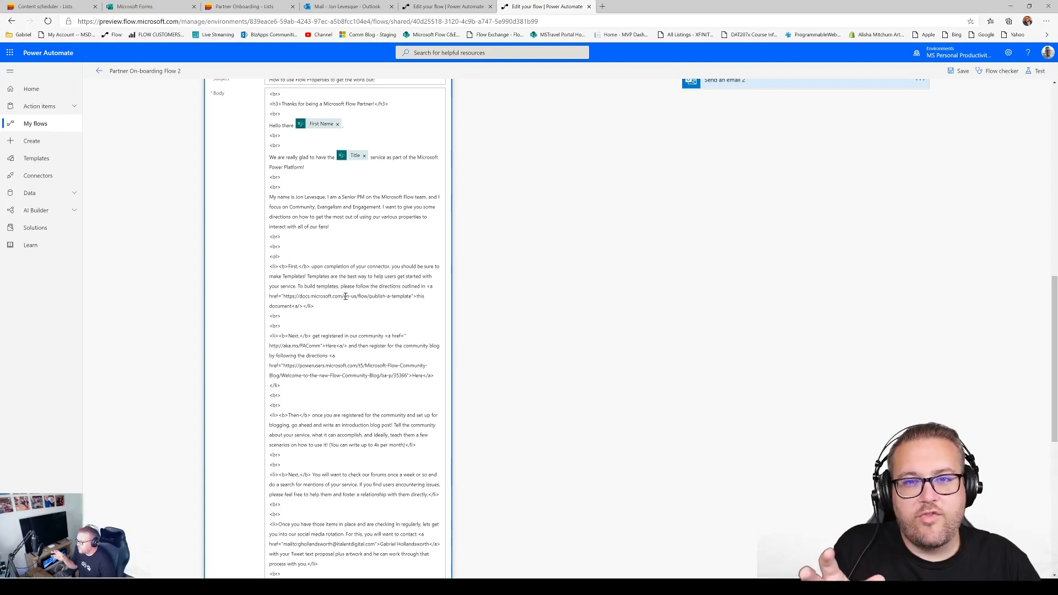
{"action": "scroll", "coordinate": [366, 325], "scroll_direction": "up", "scroll_amount": 3}
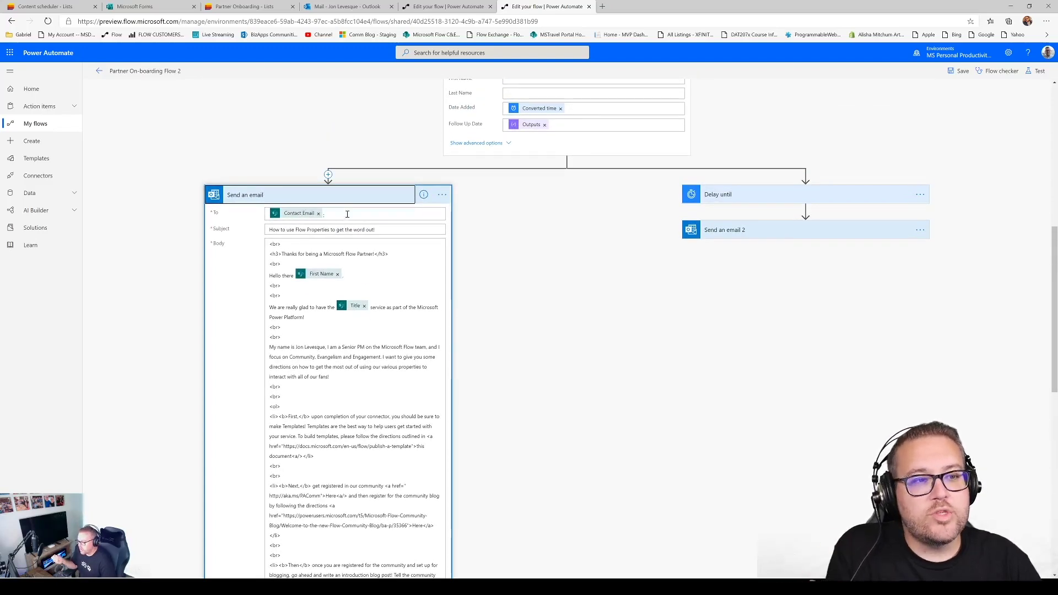
{"action": "scroll", "coordinate": [347, 272], "scroll_direction": "down", "scroll_amount": 10}
{"action": "scroll", "coordinate": [347, 272], "scroll_direction": "down", "scroll_amount": 1}
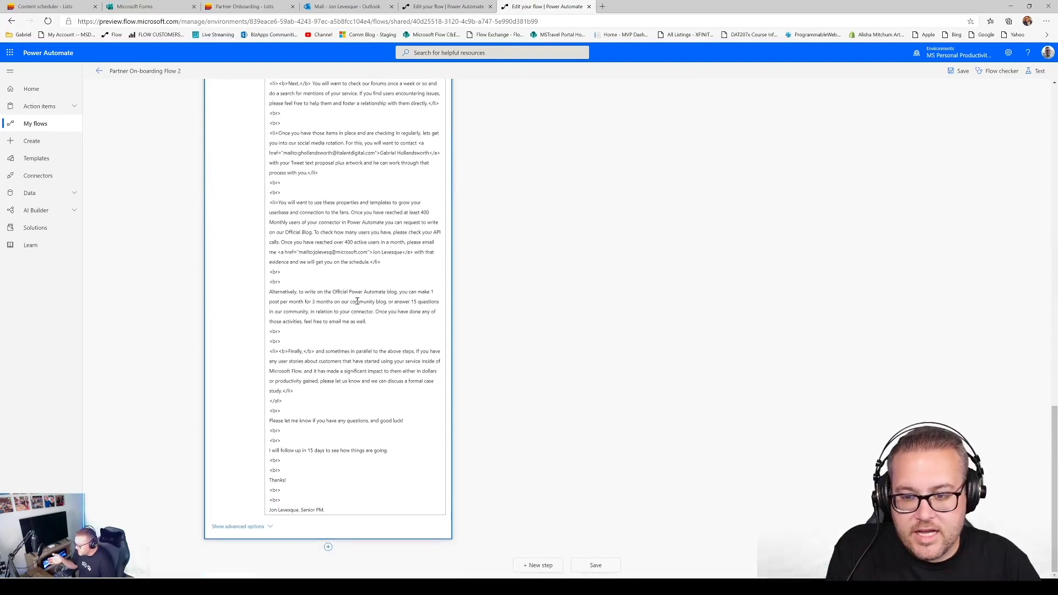
{"action": "scroll", "coordinate": [363, 324], "scroll_direction": "up", "scroll_amount": 13}
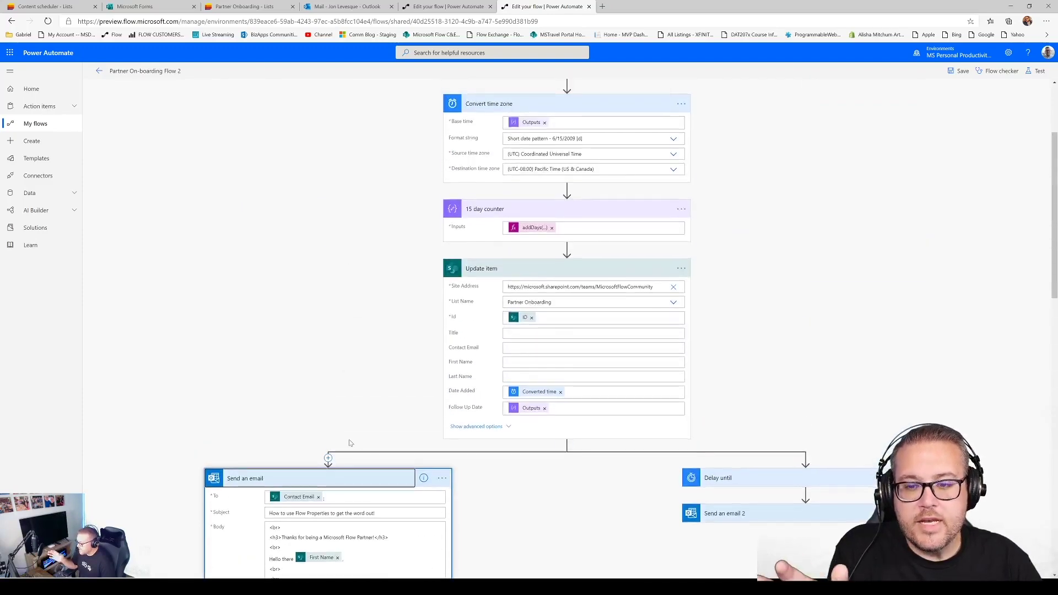
{"action": "left_click", "coordinate": [339, 481]}
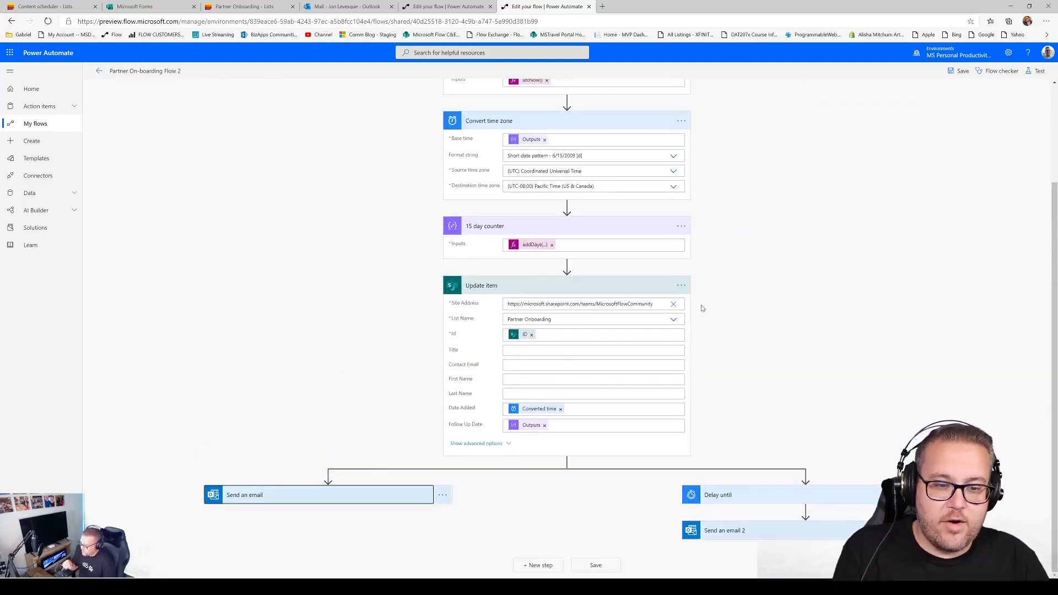
{"action": "mouse_move", "coordinate": [805, 478]}
{"action": "mouse_move", "coordinate": [567, 462]}
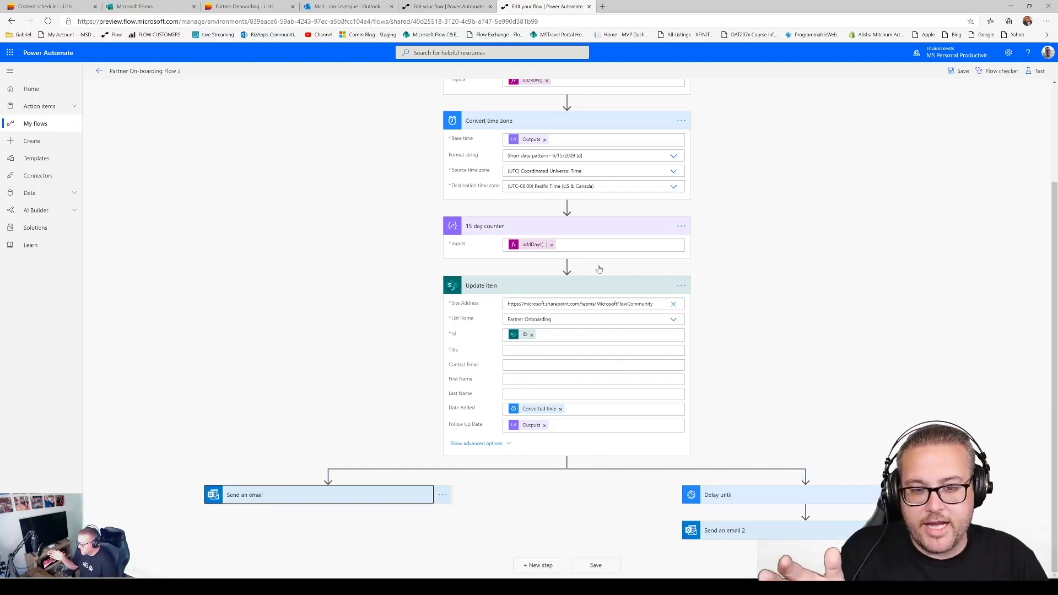
{"action": "left_click", "coordinate": [568, 266]}
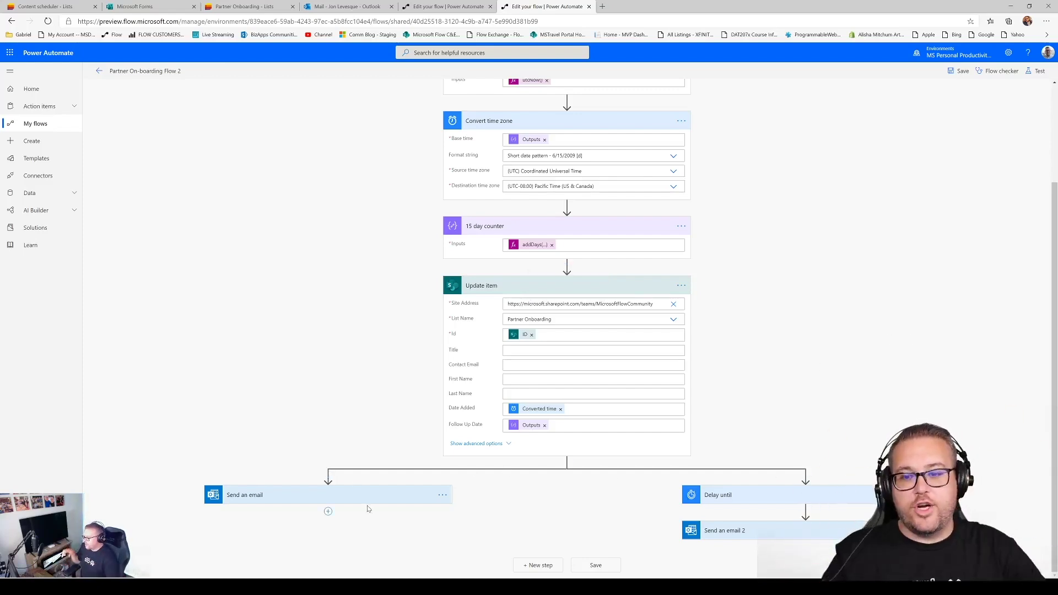
{"action": "left_click", "coordinate": [354, 497]}
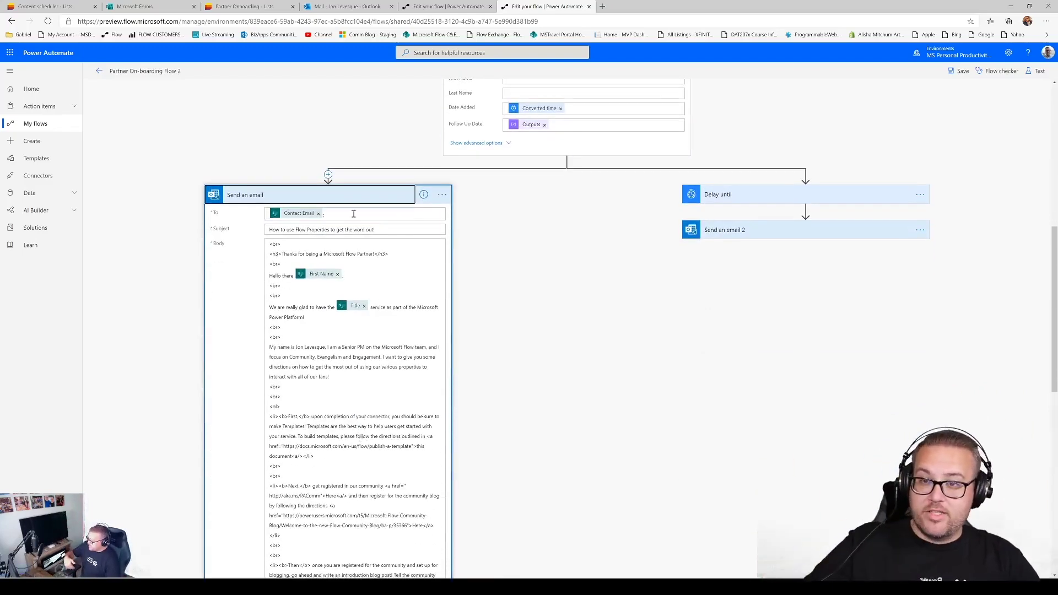
{"action": "left_click", "coordinate": [348, 6]}
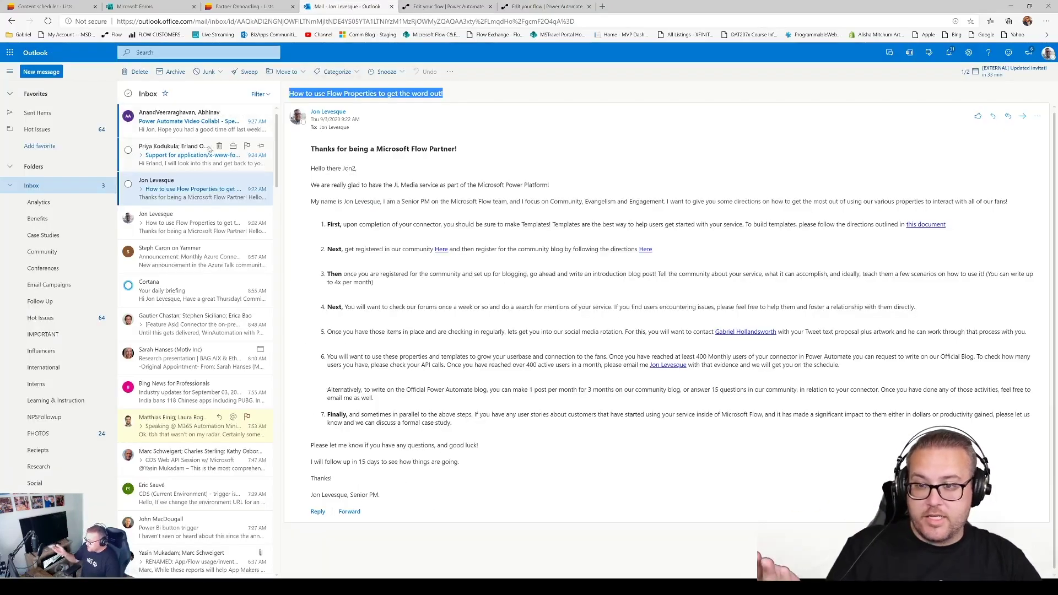
{"action": "left_click", "coordinate": [545, 6]}
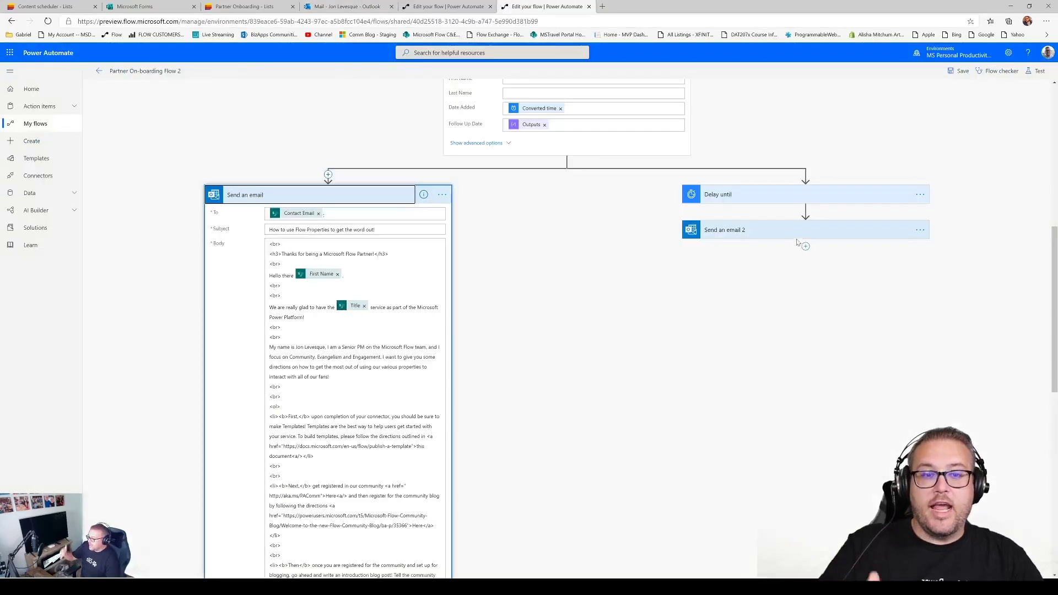
Inspect the Delay until expression addDays(utcNow(),15), then expand Send an email 2
{"action": "left_click", "coordinate": [809, 197]}
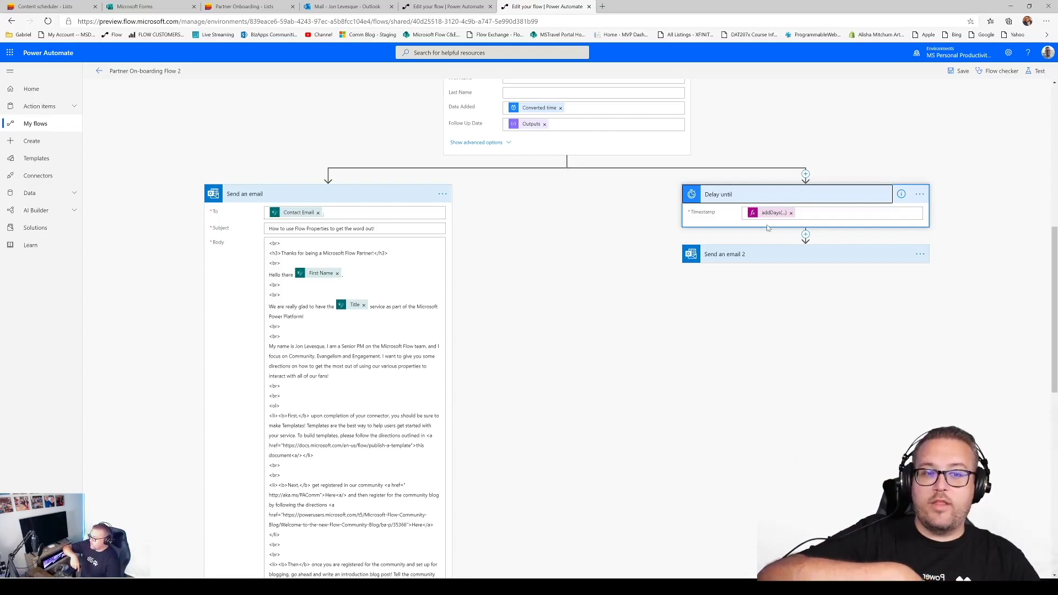
{"action": "left_click", "coordinate": [772, 214]}
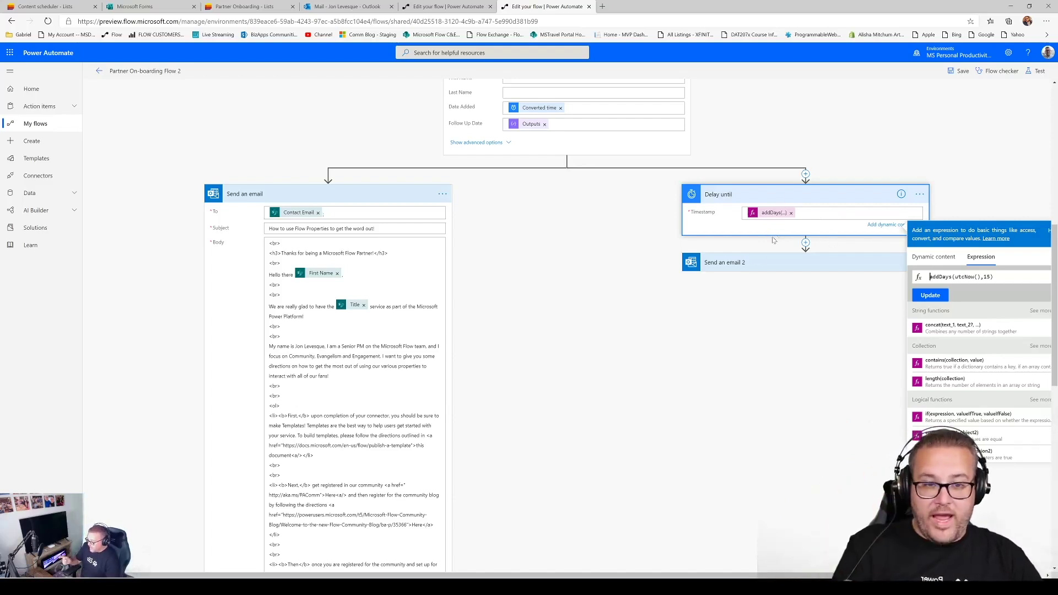
{"action": "left_click", "coordinate": [752, 266]}
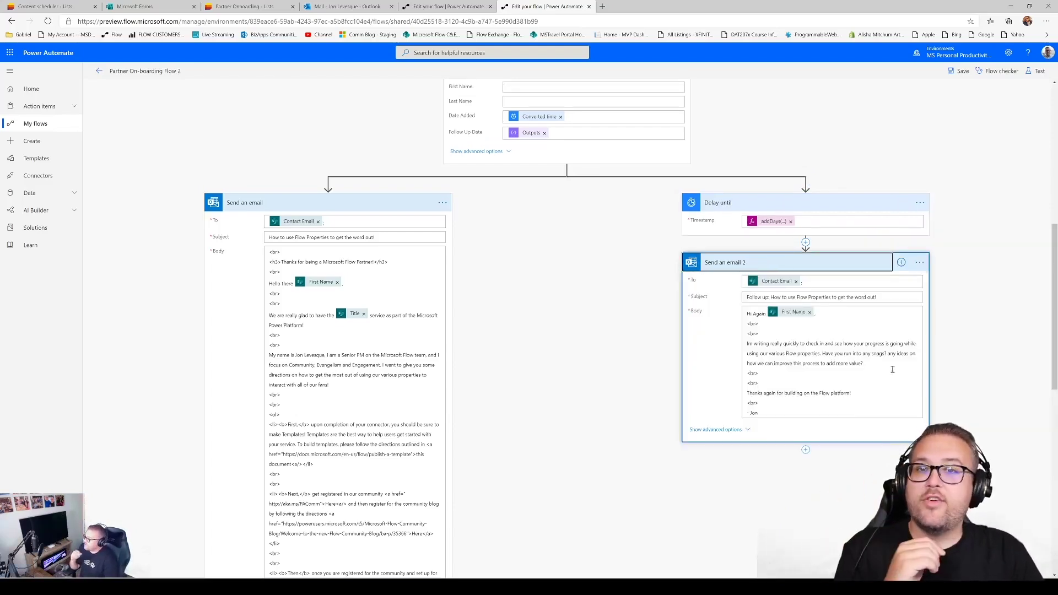